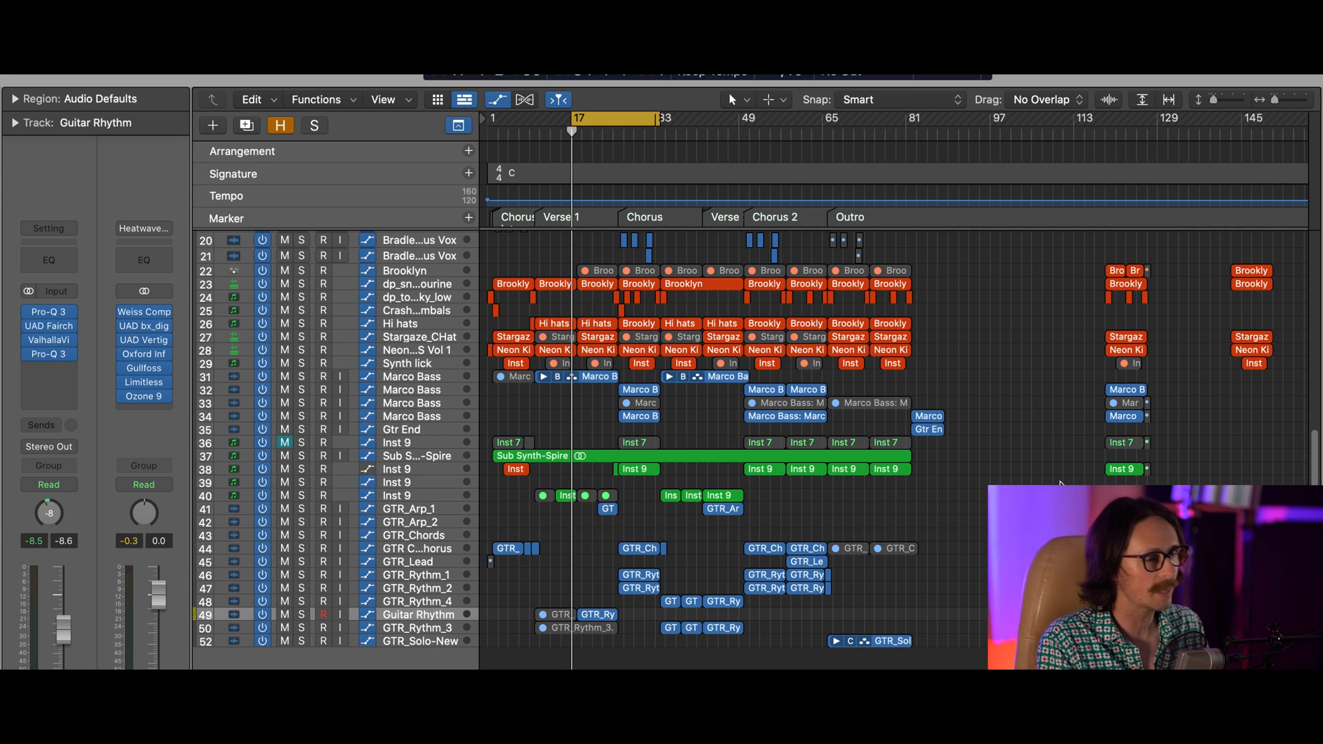
Step: Zoom in on the Guitar Rhythm track, hide automation, and set the cycle range to the GTR_Rythm_4.8 region
{"action": "left_click_drag", "start_coordinate": [548, 584], "coordinate": [668, 668]}
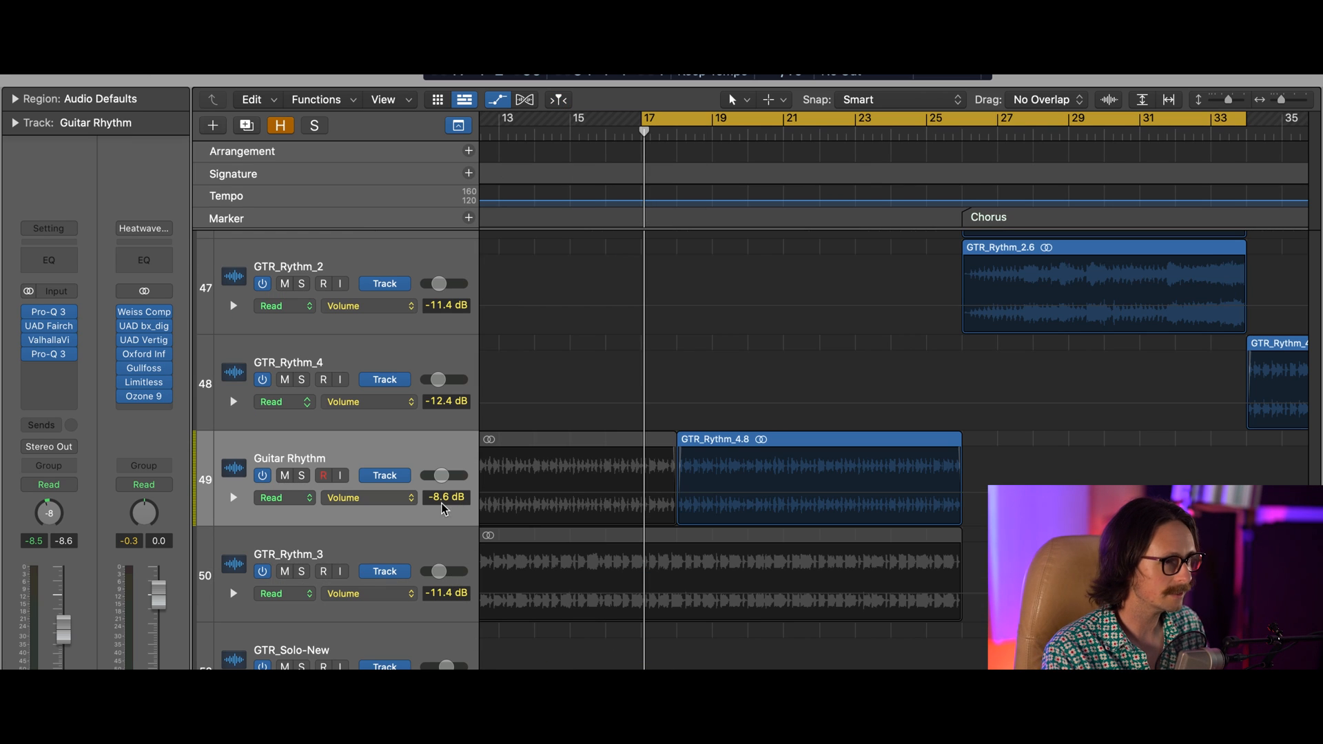
{"action": "key", "text": "a"}
{"action": "left_click", "coordinate": [353, 461]}
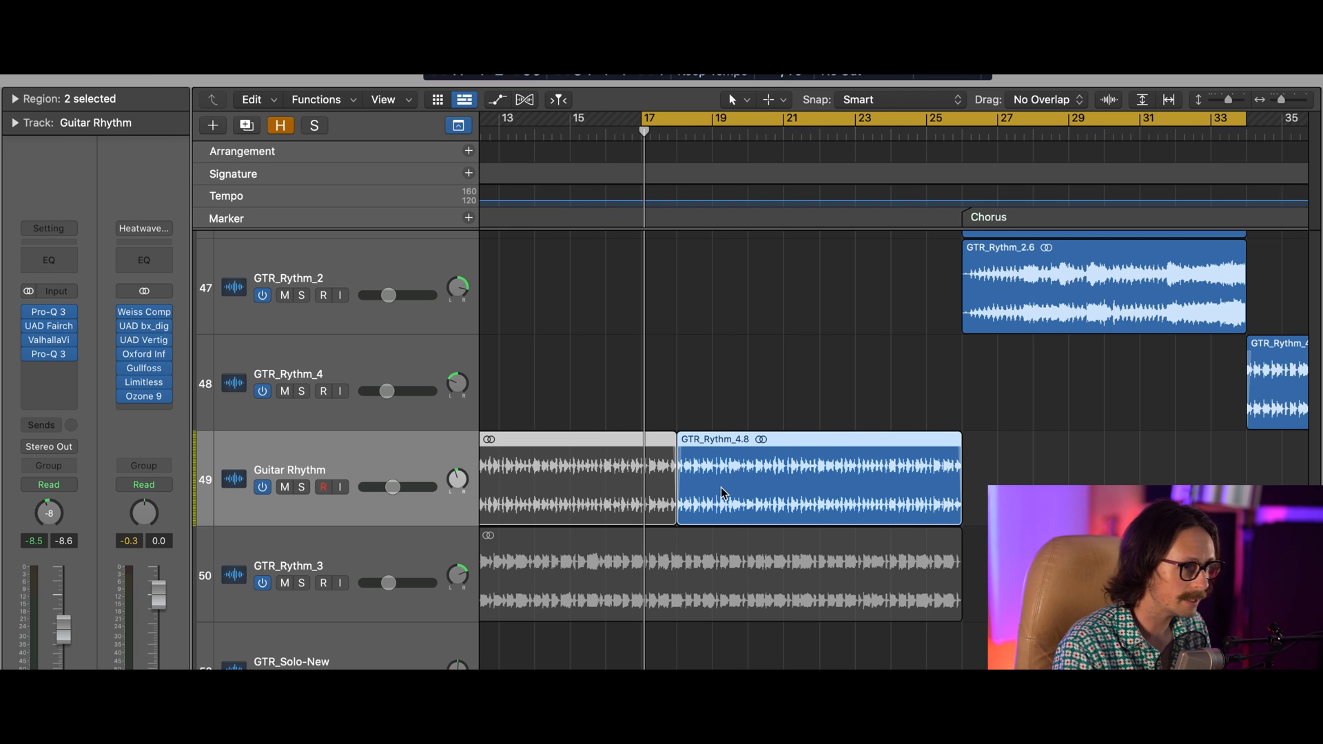
{"action": "left_click", "coordinate": [745, 484]}
{"action": "key", "text": "super+u"}
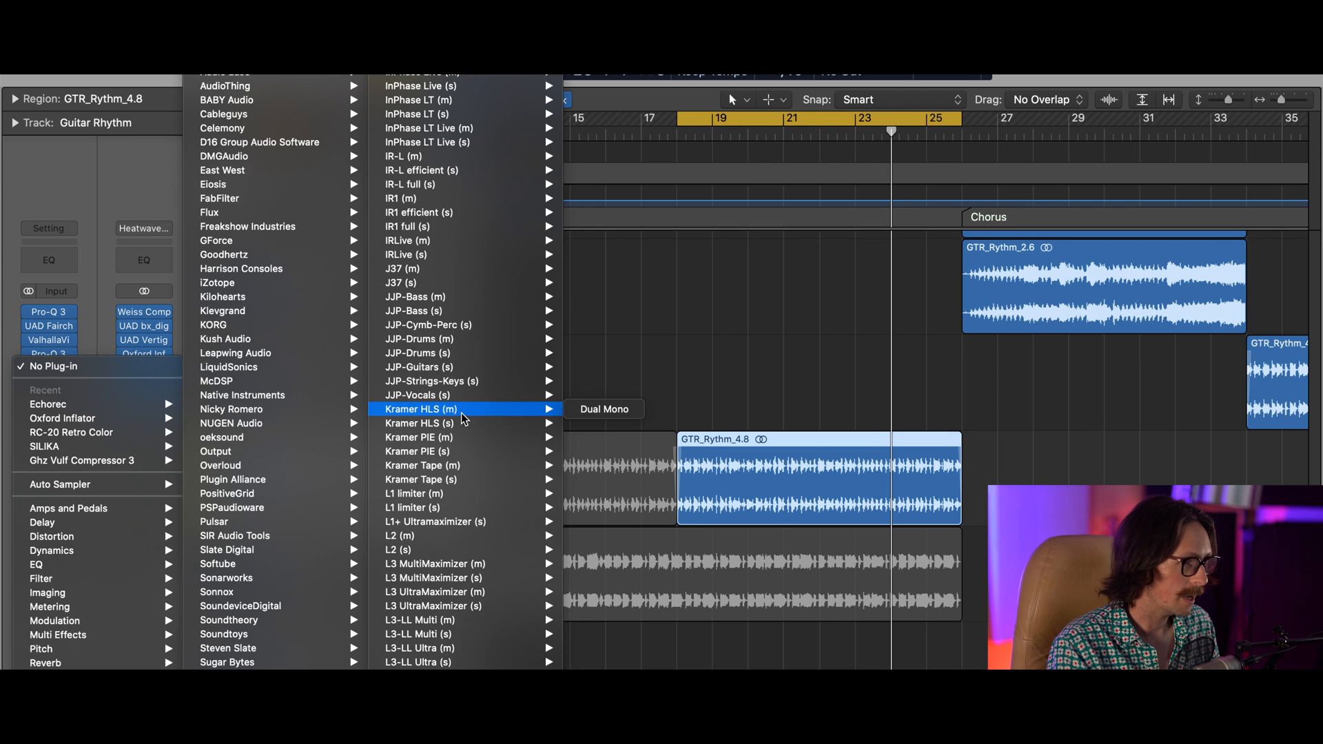
Step: Insert the stereo Kramer HLS (s) plug-in on the Guitar Rhythm track and move its window clear of the track header
{"action": "mouse_move", "coordinate": [459, 428]}
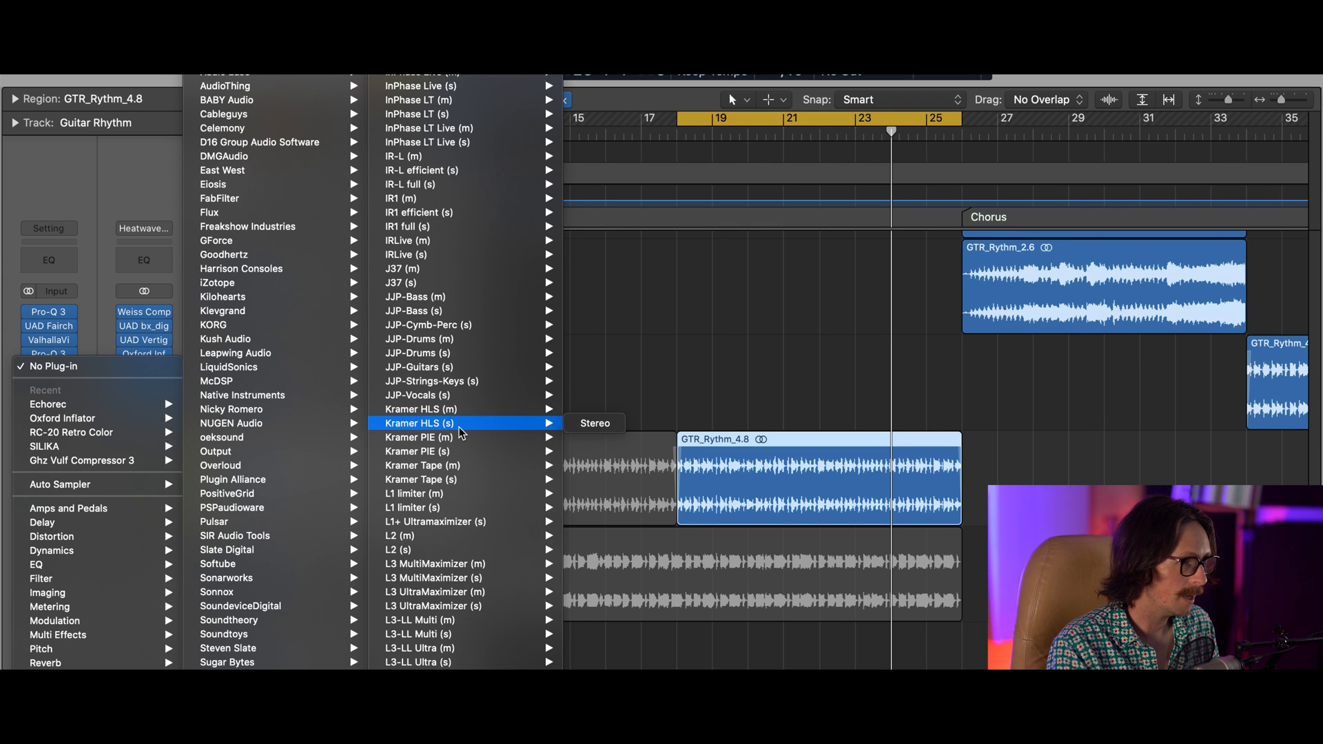
{"action": "left_click", "coordinate": [594, 423]}
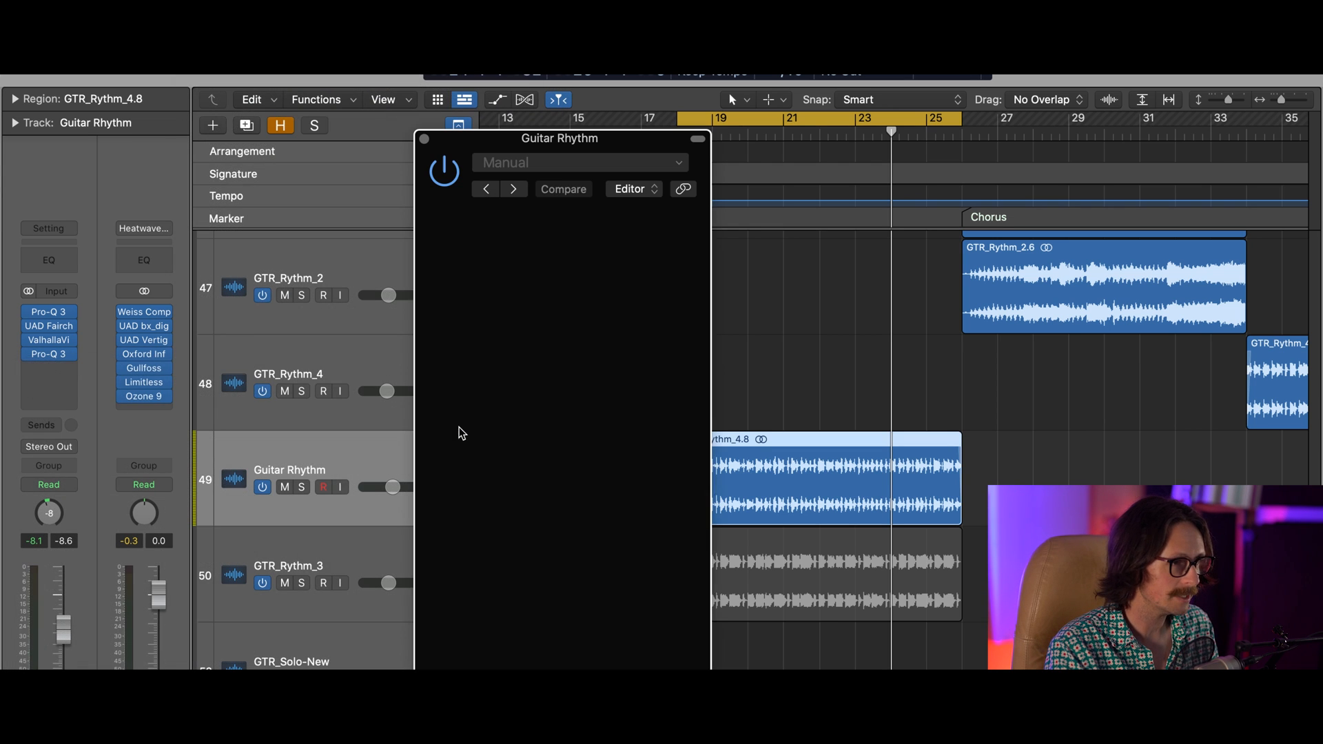
{"action": "left_click_drag", "start_coordinate": [599, 138], "coordinate": [758, 91]}
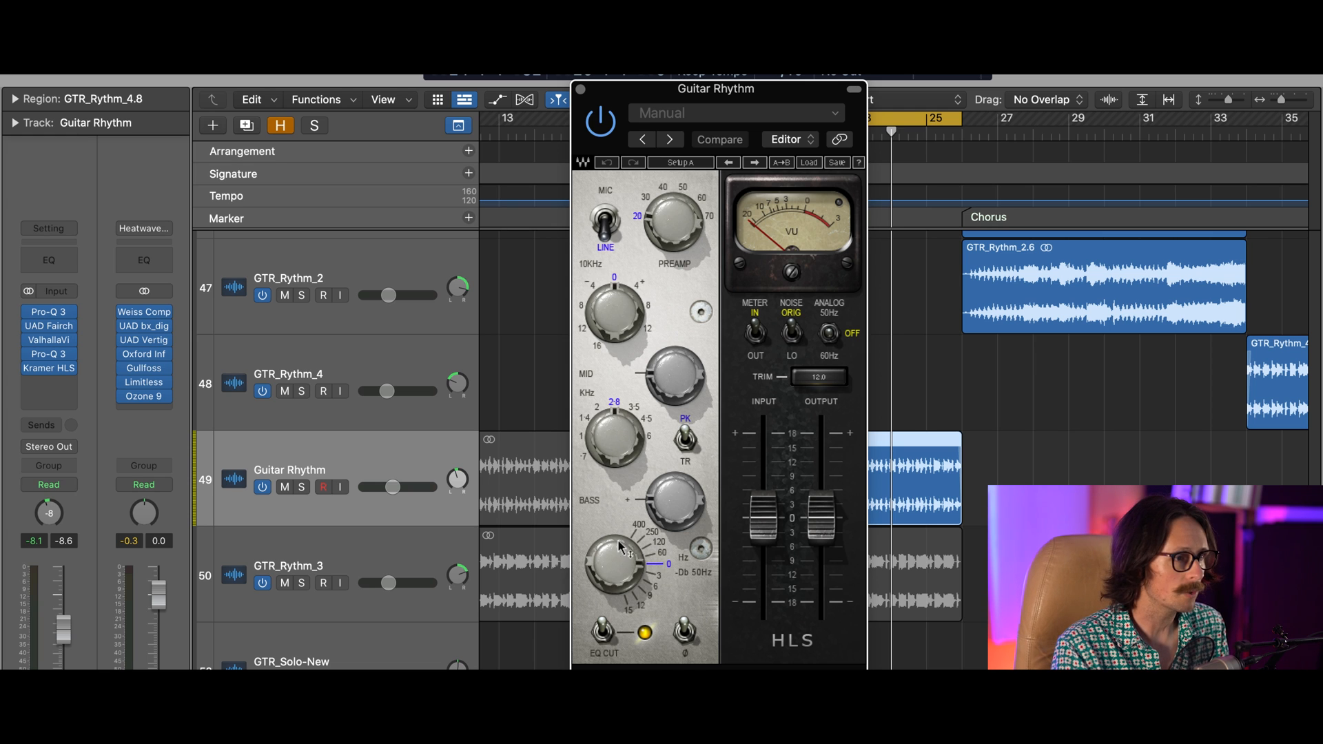
Step: Set the Kramer HLS bass frequency to 60 Hz
{"action": "mouse_move", "coordinate": [635, 576]}
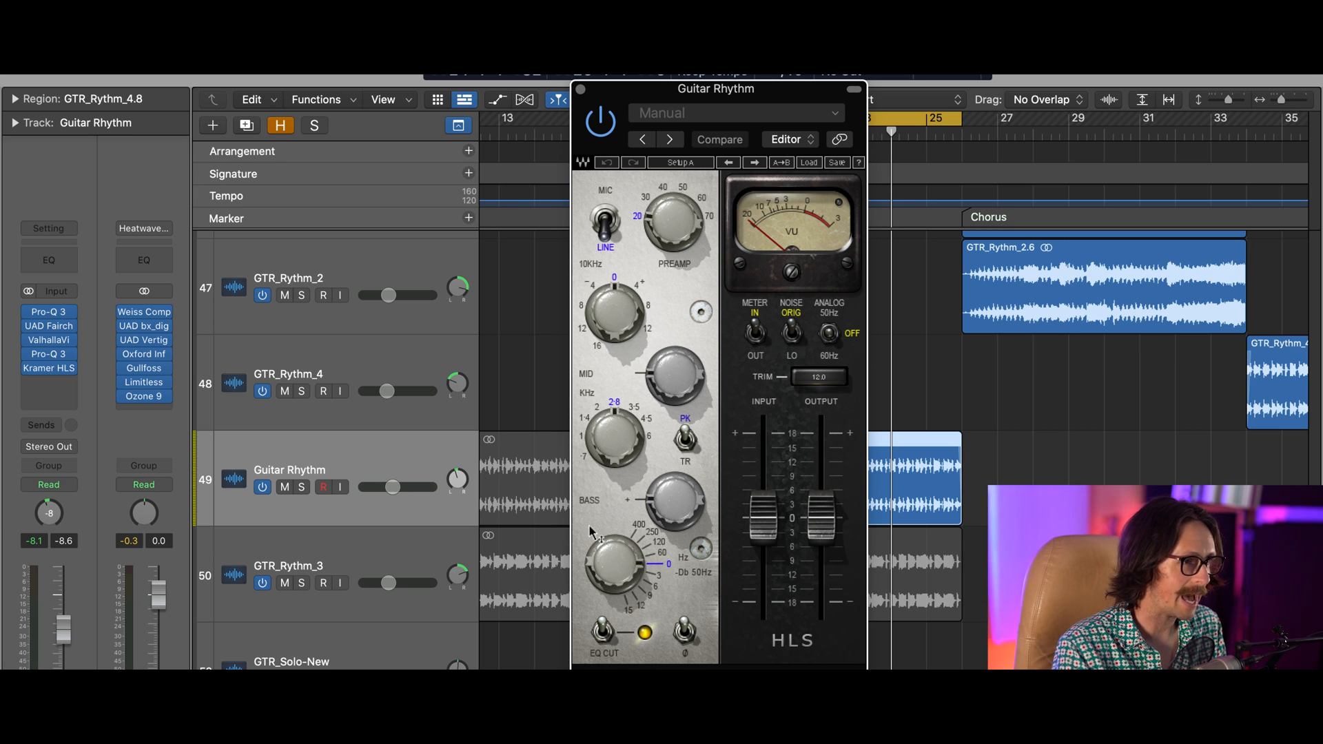
{"action": "left_click_drag", "start_coordinate": [628, 575], "coordinate": [635, 518]}
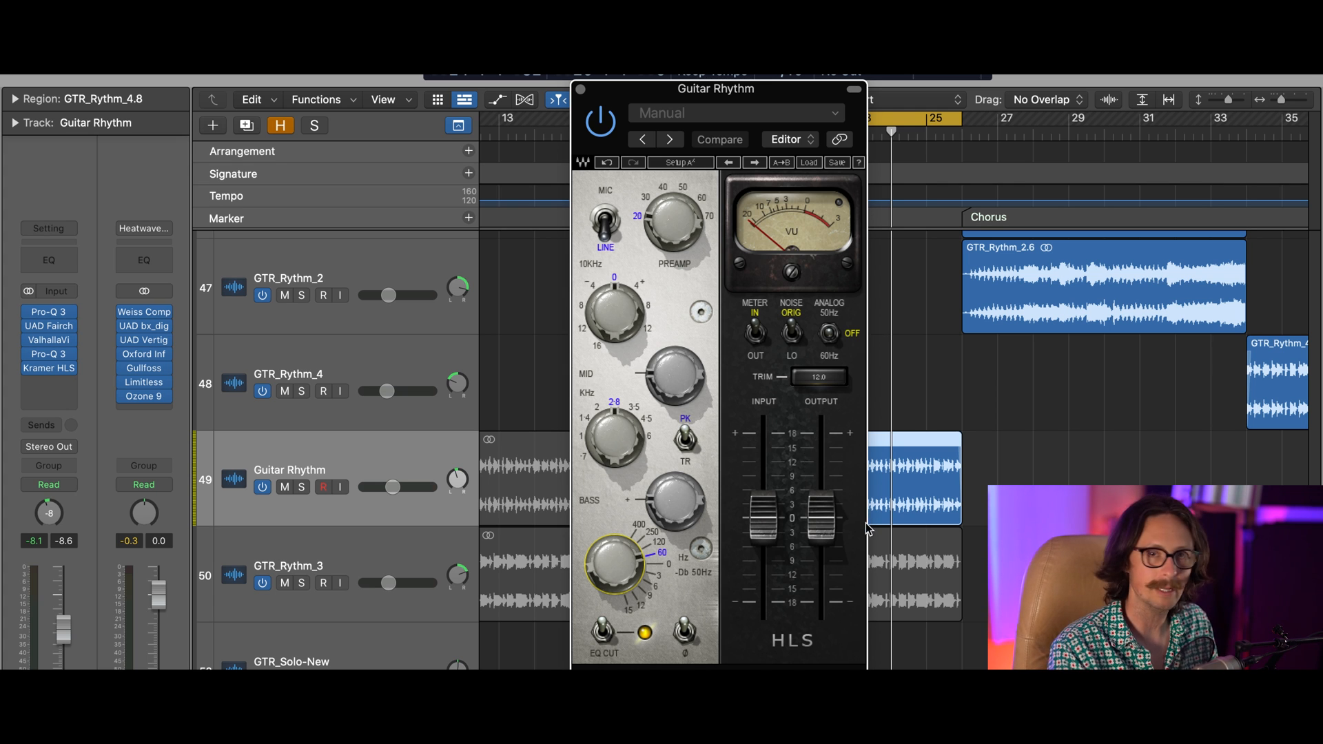
{"action": "mouse_move", "coordinate": [651, 495]}
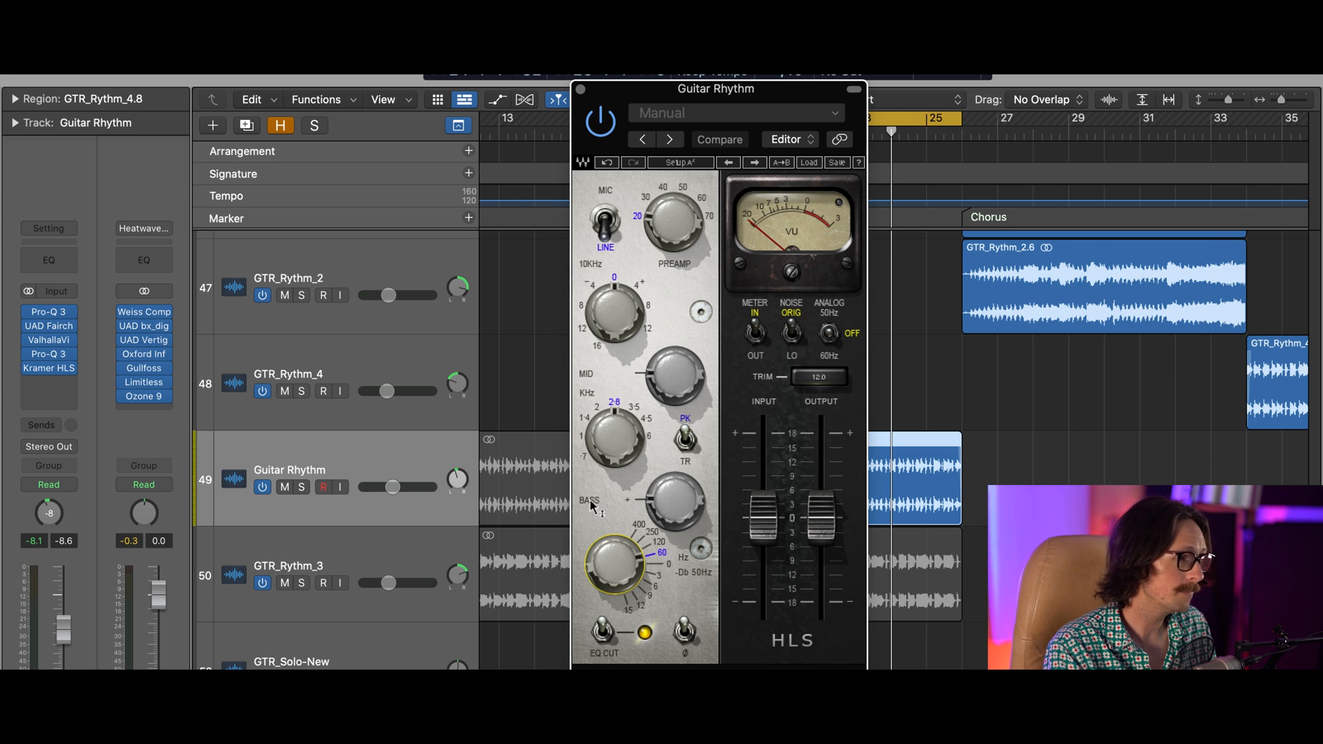
Step: Solo the Guitar Rhythm track and play the looped region, comparing the sound with Kramer HLS bypassed and enabled
{"action": "left_click", "coordinate": [395, 450]}
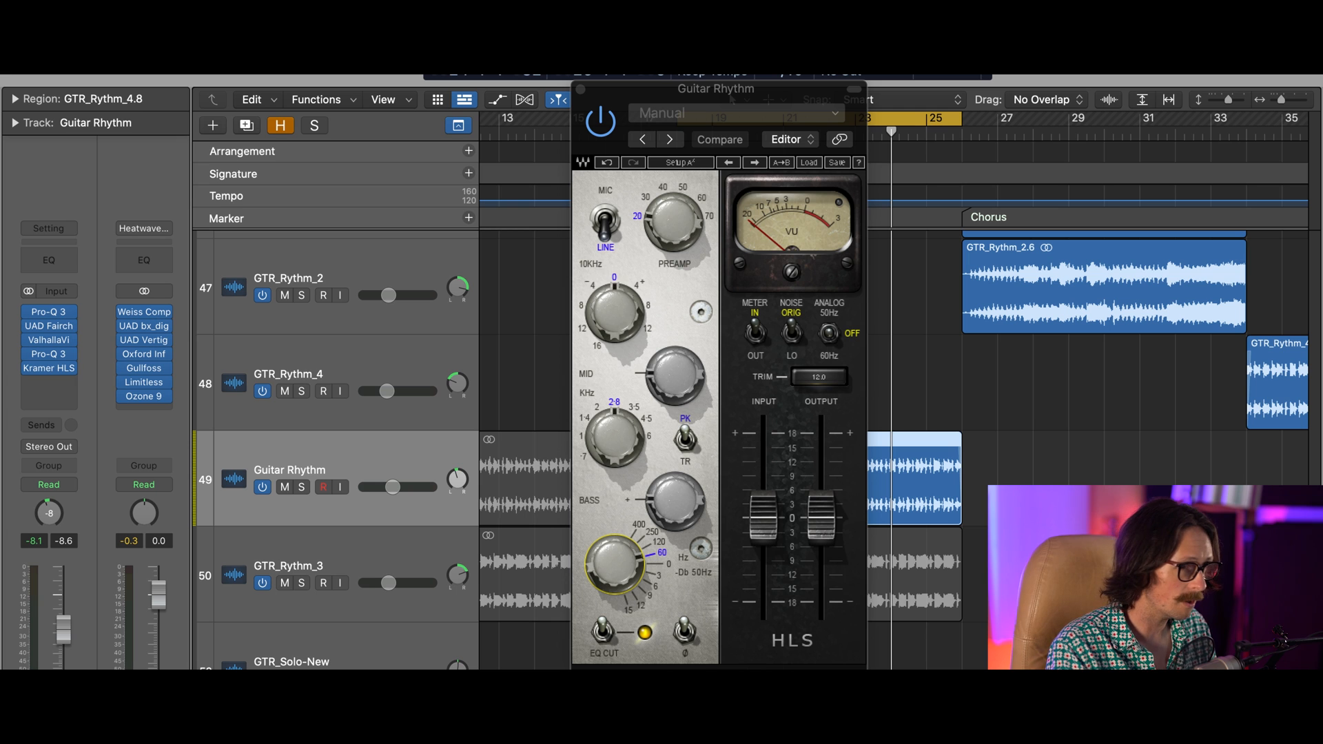
{"action": "key", "text": "space"}
{"action": "left_click_drag", "start_coordinate": [680, 94], "coordinate": [739, 47]}
{"action": "left_click", "coordinate": [301, 487]}
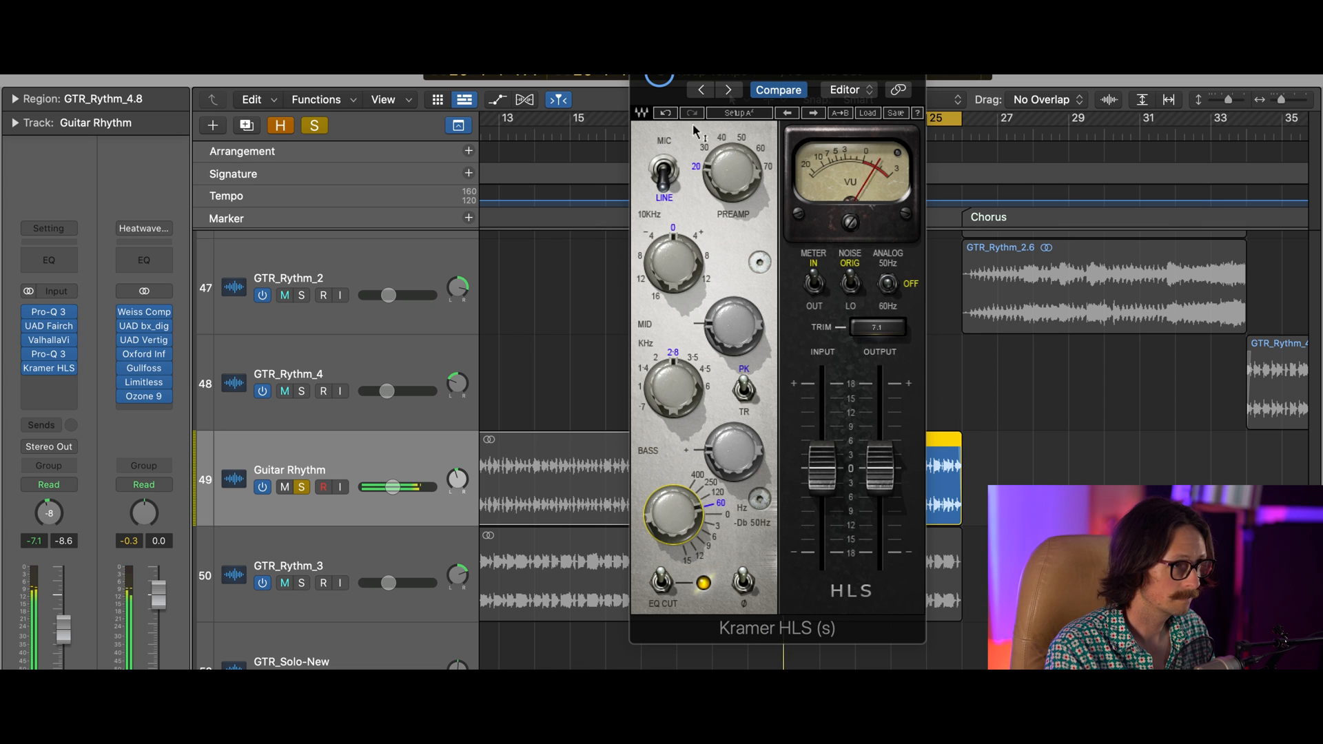
{"action": "left_click", "coordinate": [655, 77]}
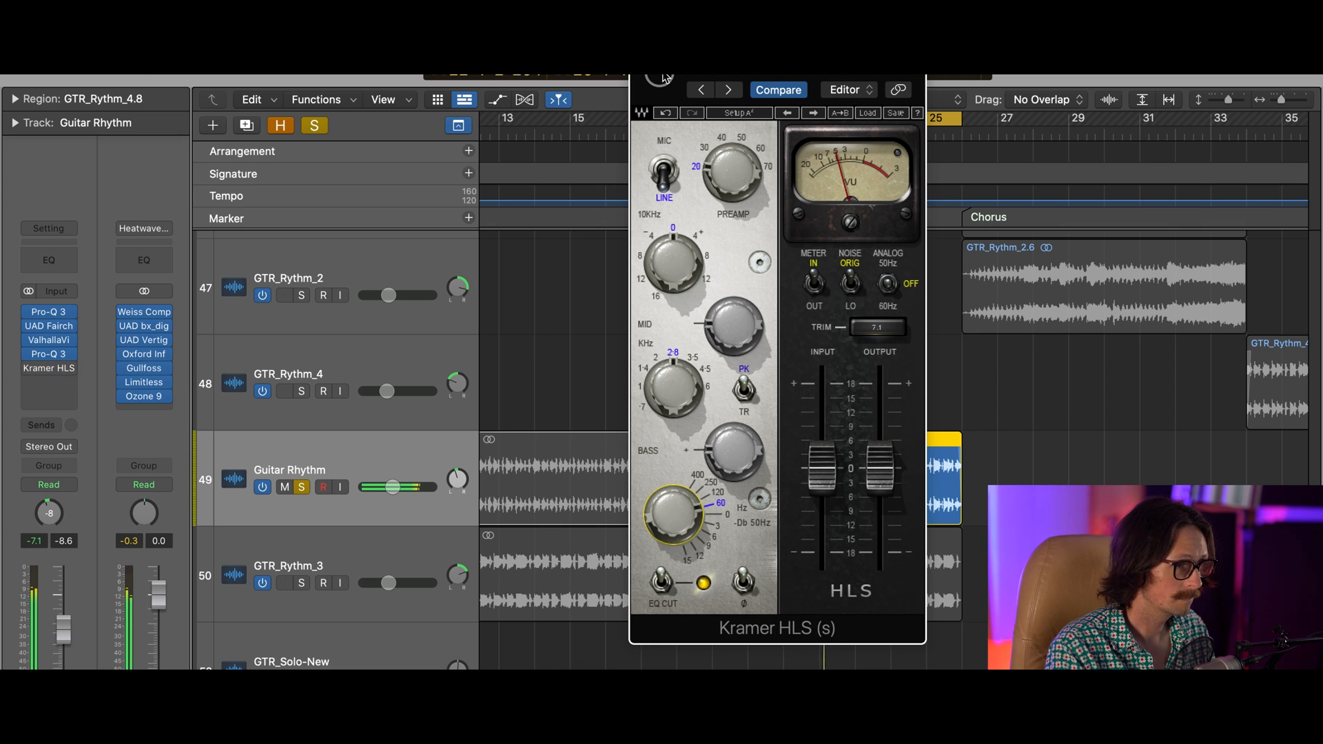
{"action": "left_click", "coordinate": [664, 78]}
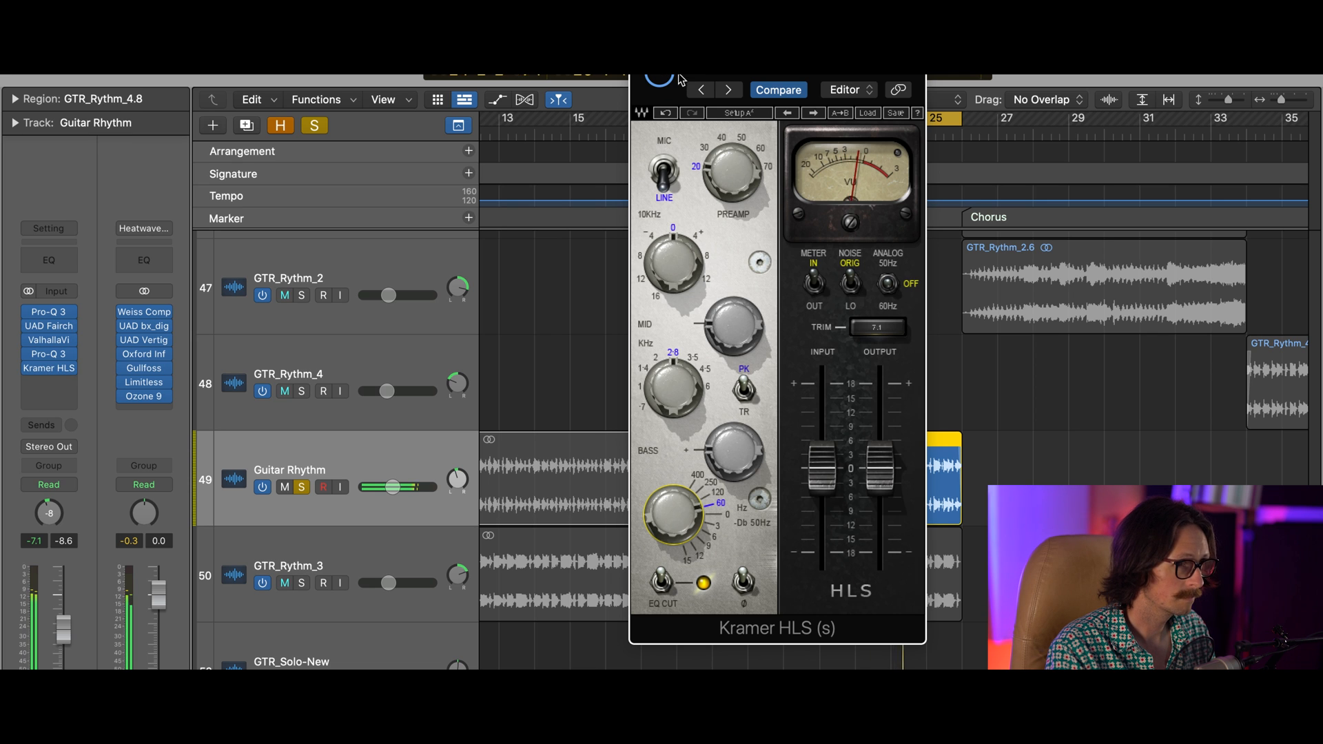
{"action": "key", "text": "space"}
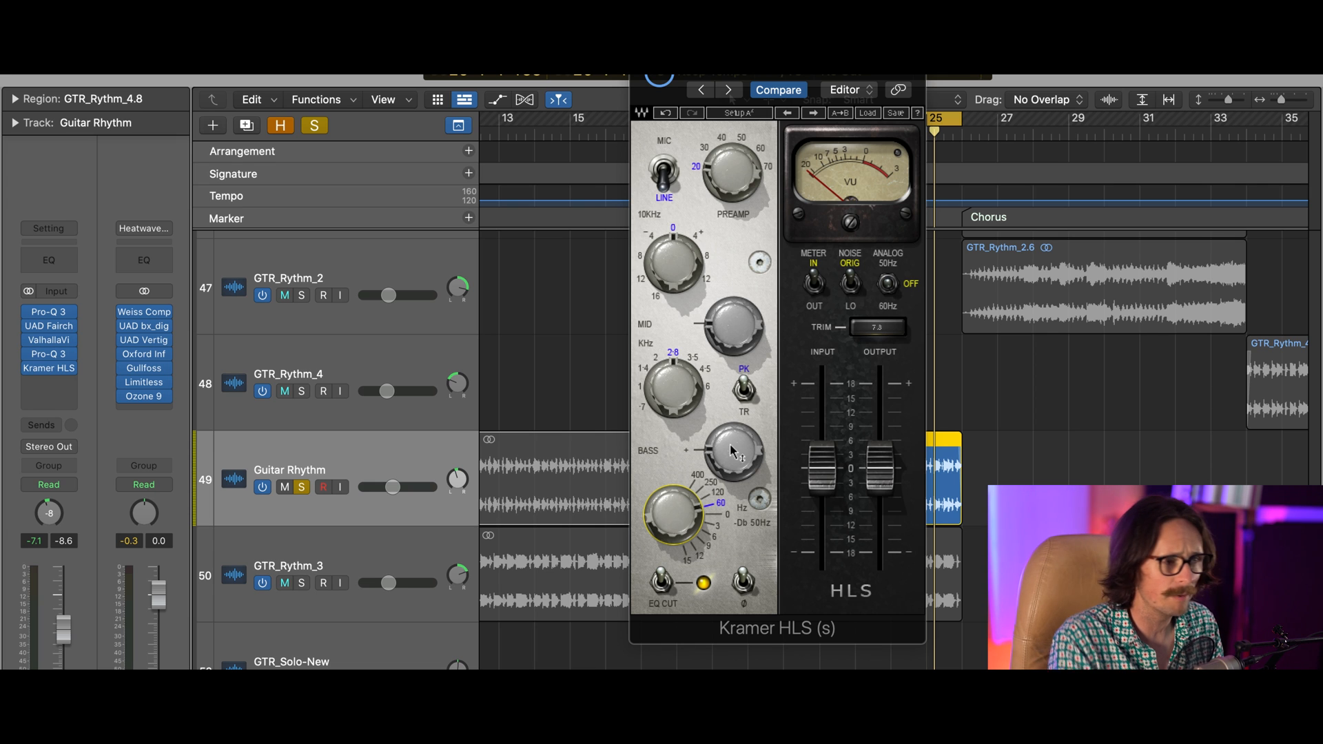
Step: Try the EQ Cut switch and the bass and 10 kHz knobs, leaving their settings as they were
{"action": "mouse_move", "coordinate": [669, 531]}
{"action": "left_mouse_down"}
{"action": "mouse_move", "coordinate": [658, 556]}
{"action": "mouse_move", "coordinate": [649, 523]}
{"action": "left_mouse_up"}
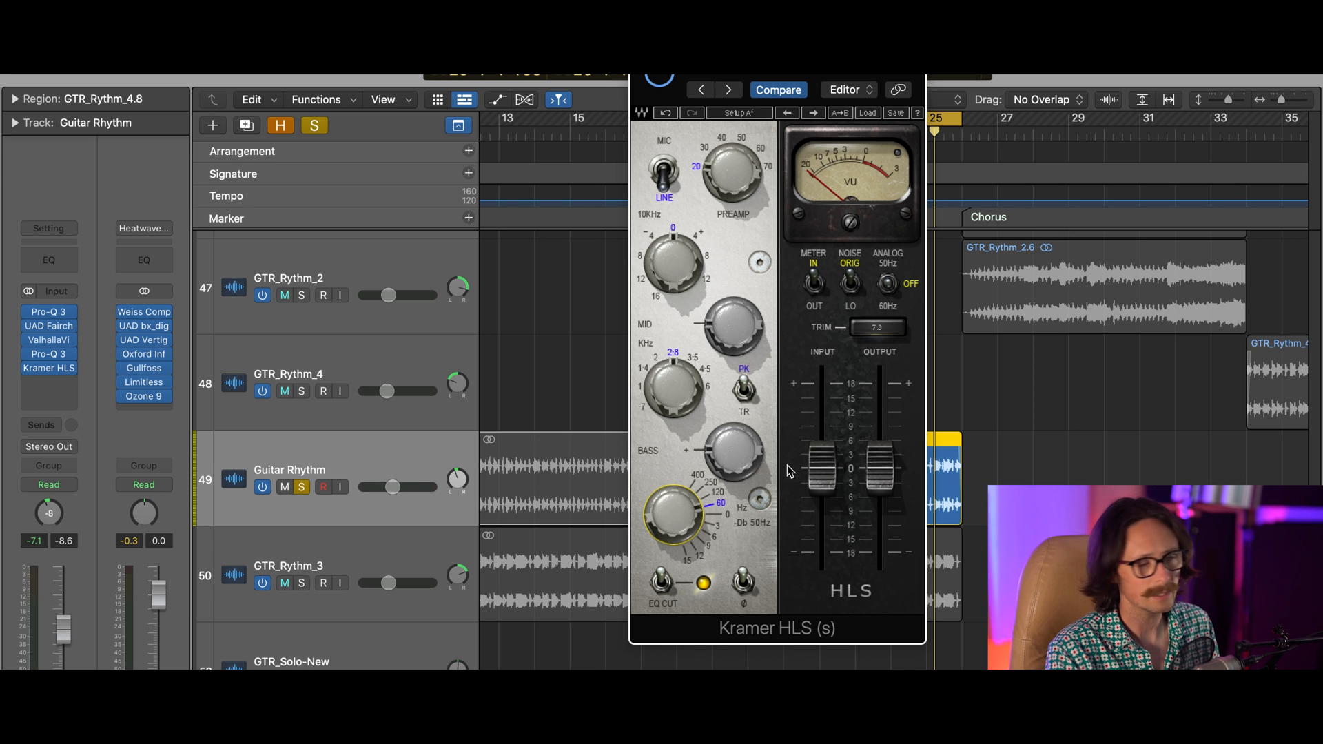
{"action": "left_click", "coordinate": [654, 582]}
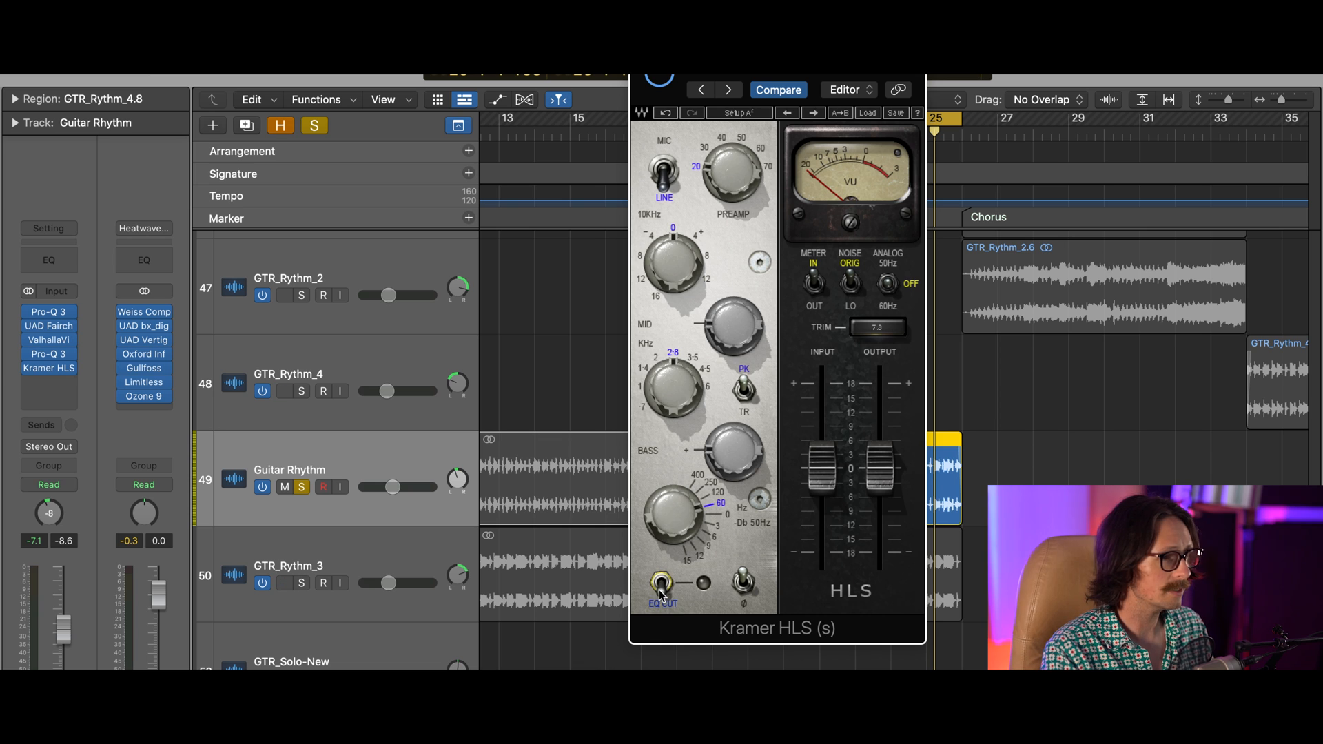
{"action": "left_click", "coordinate": [658, 590]}
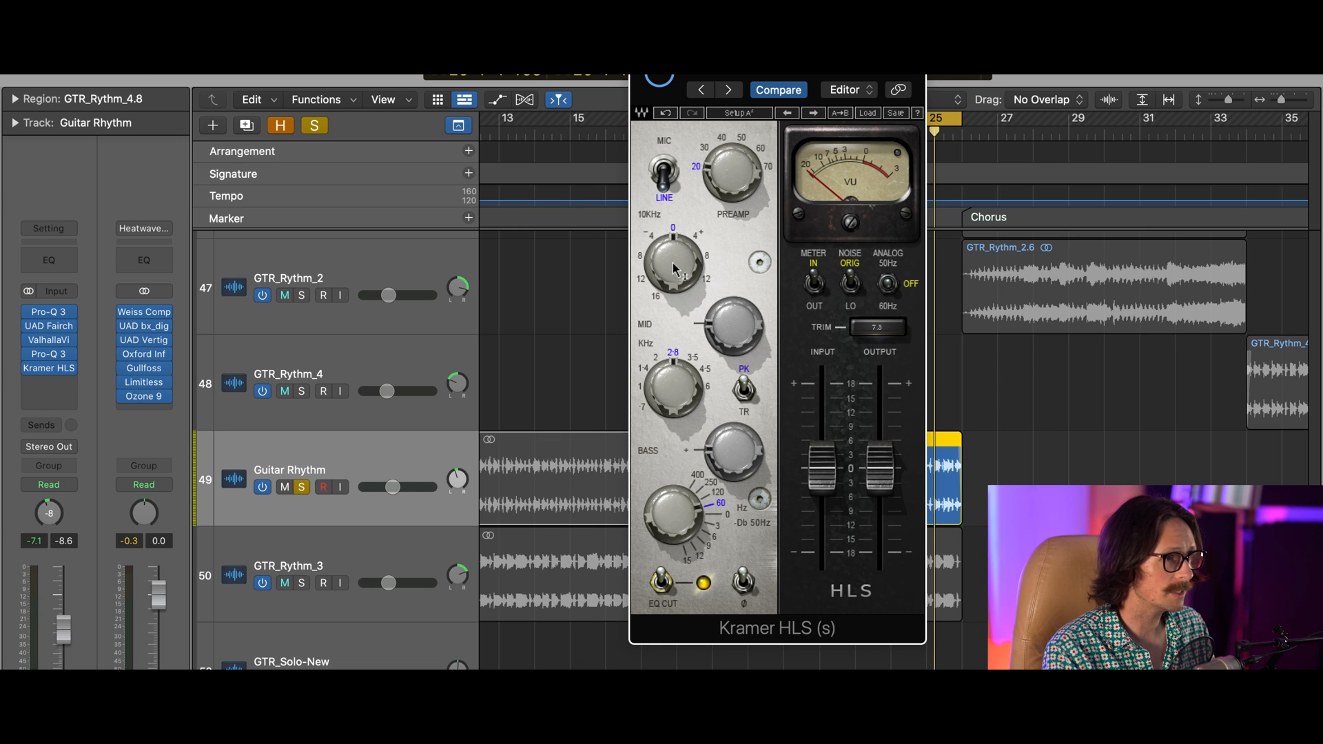
{"action": "left_click_drag", "start_coordinate": [667, 254], "coordinate": [646, 274]}
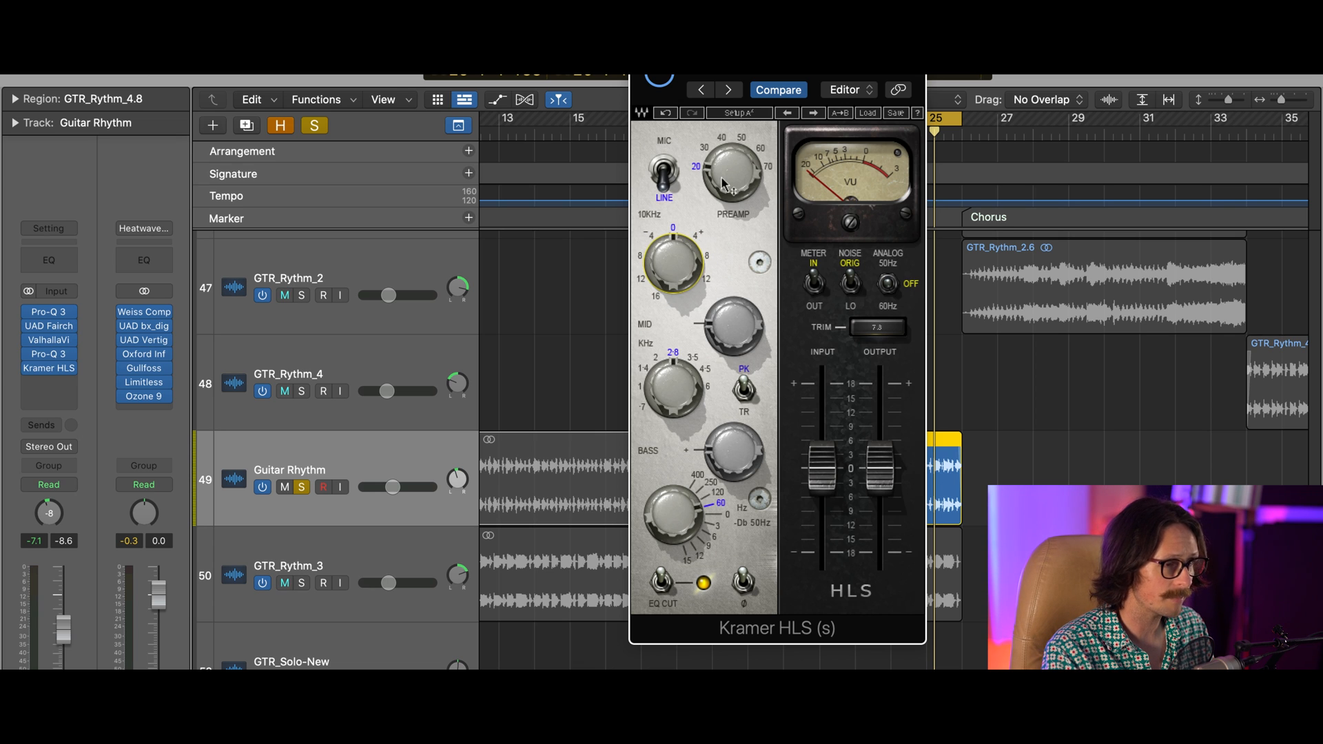
Step: Set the mid band frequency to 4.5 kHz and adjust its mid gain knob
{"action": "mouse_move", "coordinate": [717, 329]}
{"action": "left_mouse_down"}
{"action": "mouse_move", "coordinate": [720, 267]}
{"action": "mouse_move", "coordinate": [702, 337]}
{"action": "left_mouse_up"}
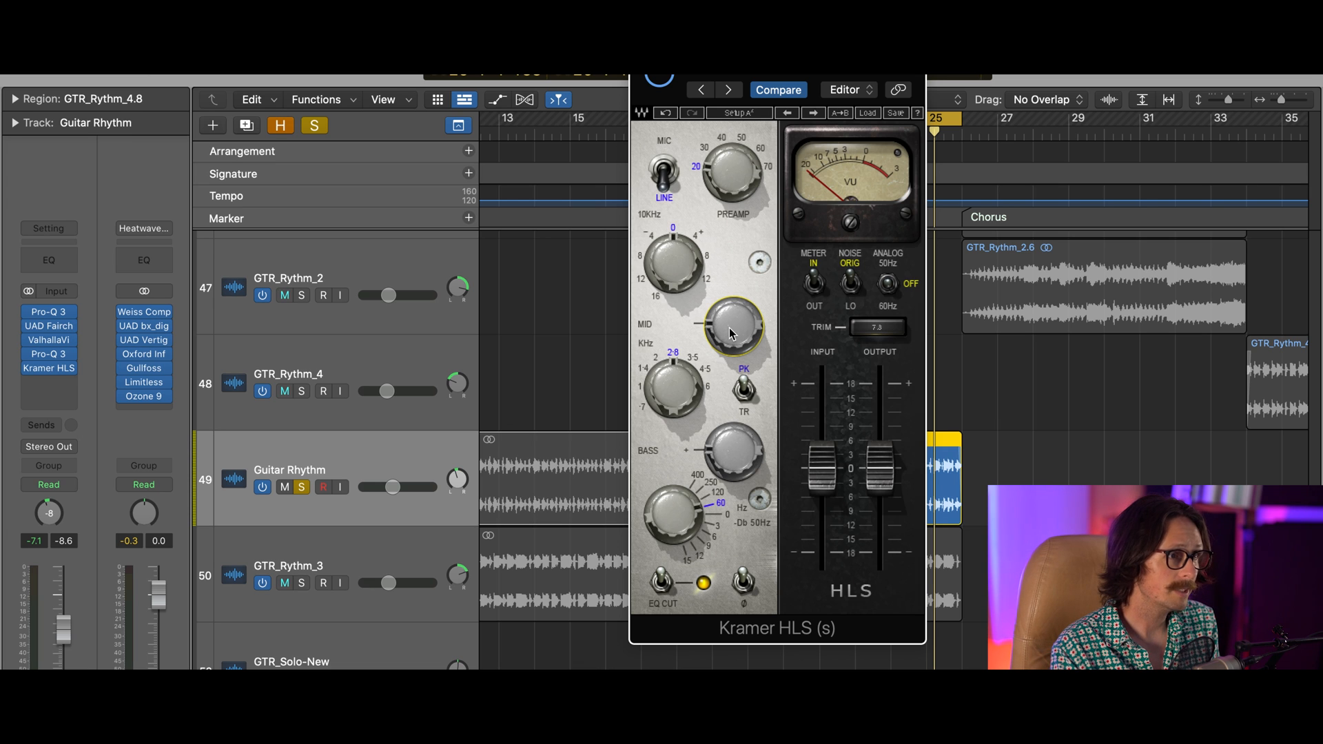
{"action": "left_click_drag", "start_coordinate": [730, 329], "coordinate": [732, 305]}
{"action": "left_click_drag", "start_coordinate": [662, 394], "coordinate": [658, 412]}
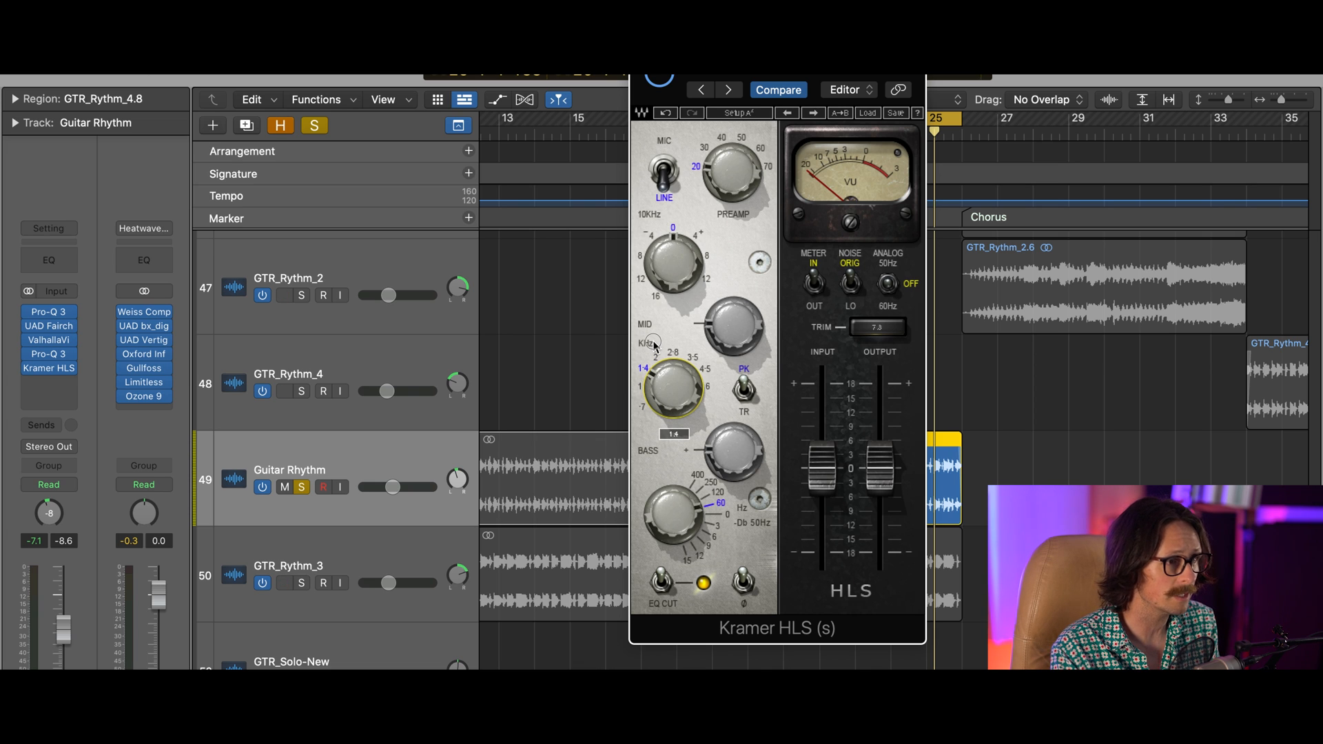
{"action": "left_click_drag", "start_coordinate": [653, 342], "coordinate": [670, 396]}
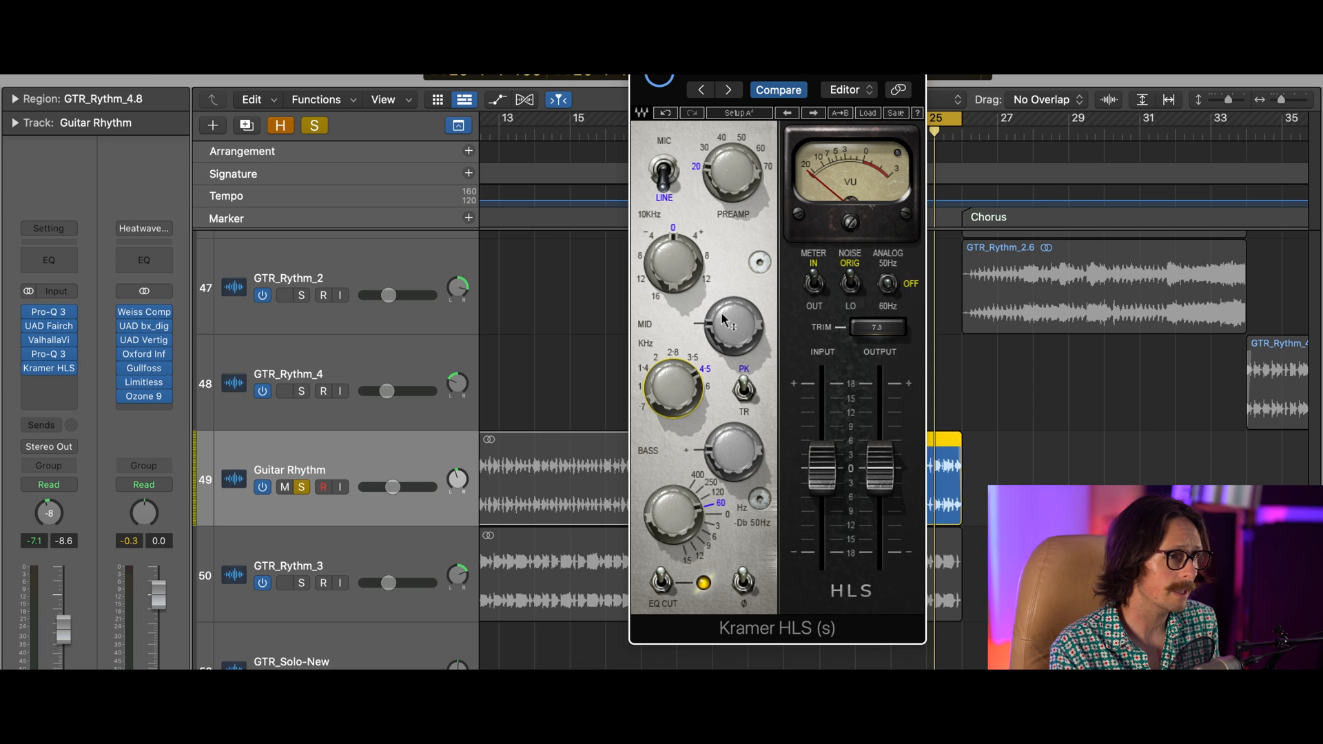
{"action": "left_click_drag", "start_coordinate": [722, 320], "coordinate": [725, 291]}
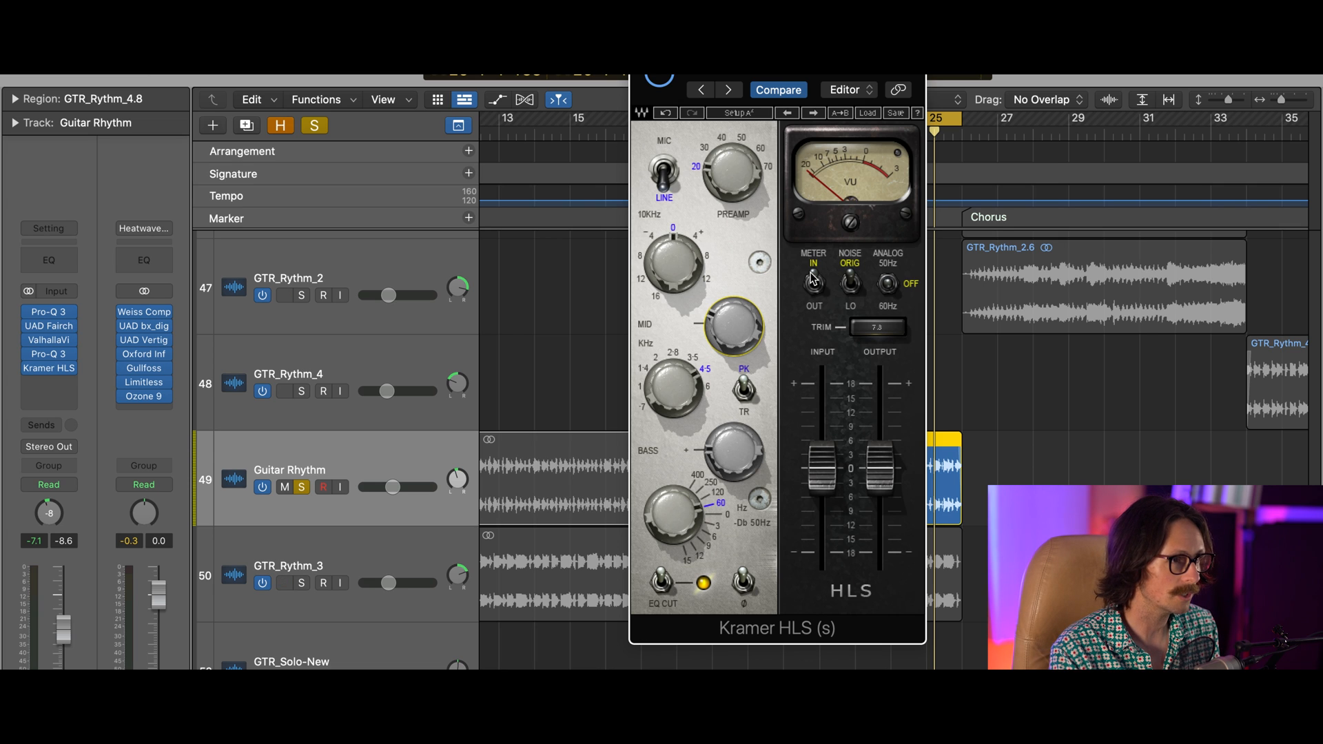
Step: Try the LO noise setting and return it to ORIG, keeping the Analog switch at OFF
{"action": "left_click", "coordinate": [852, 284]}
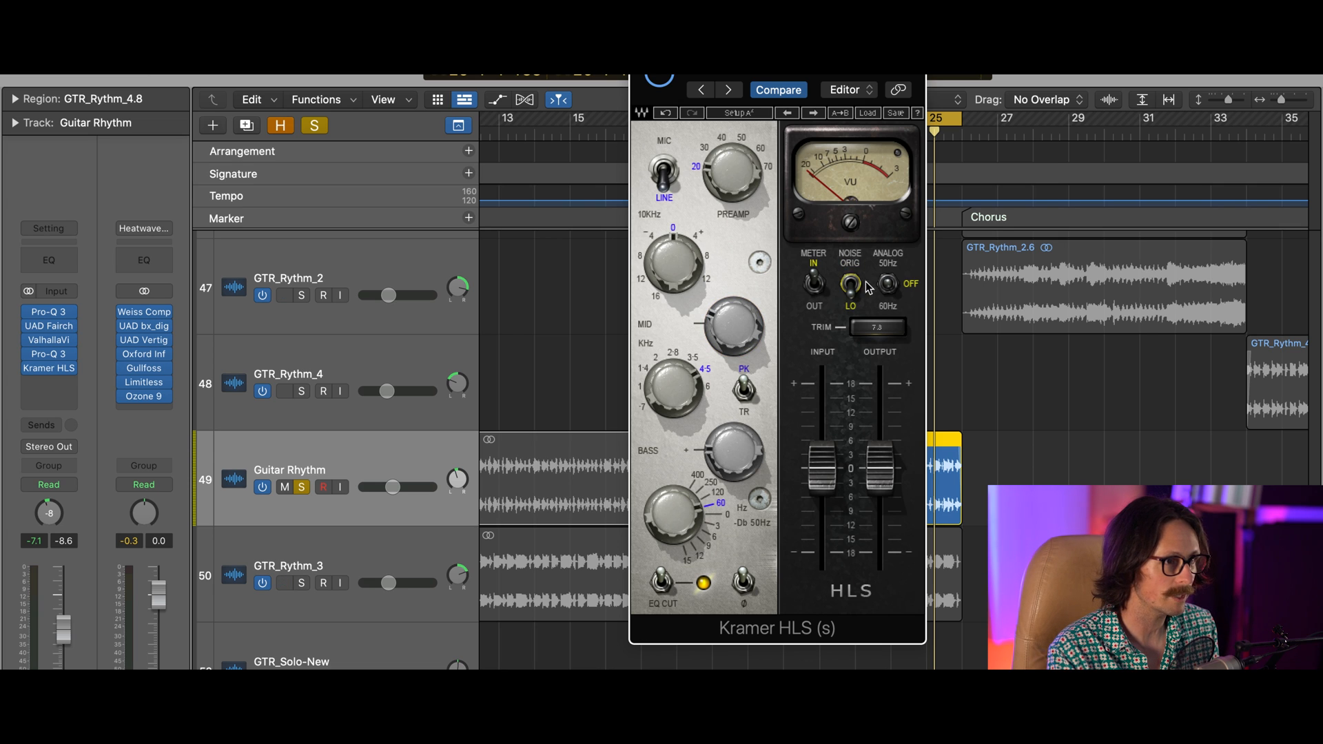
{"action": "left_click", "coordinate": [854, 282]}
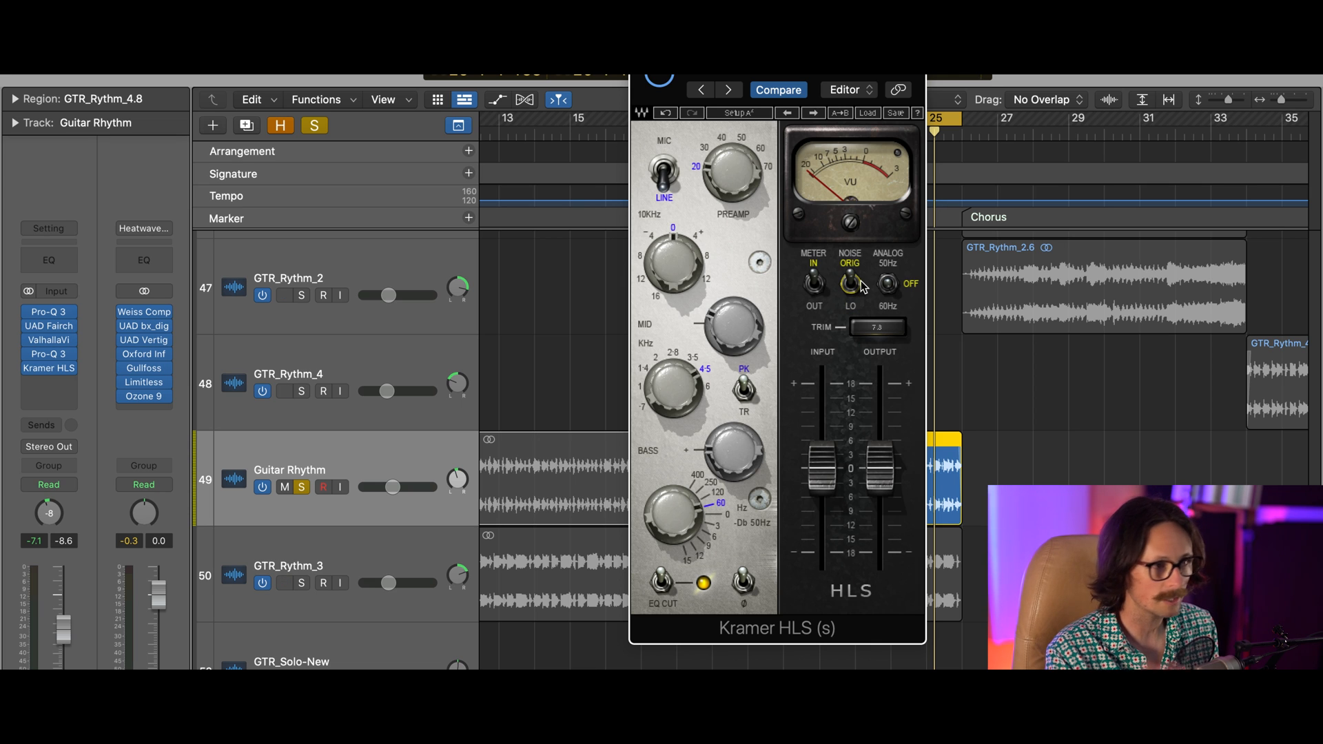
{"action": "left_click", "coordinate": [855, 286]}
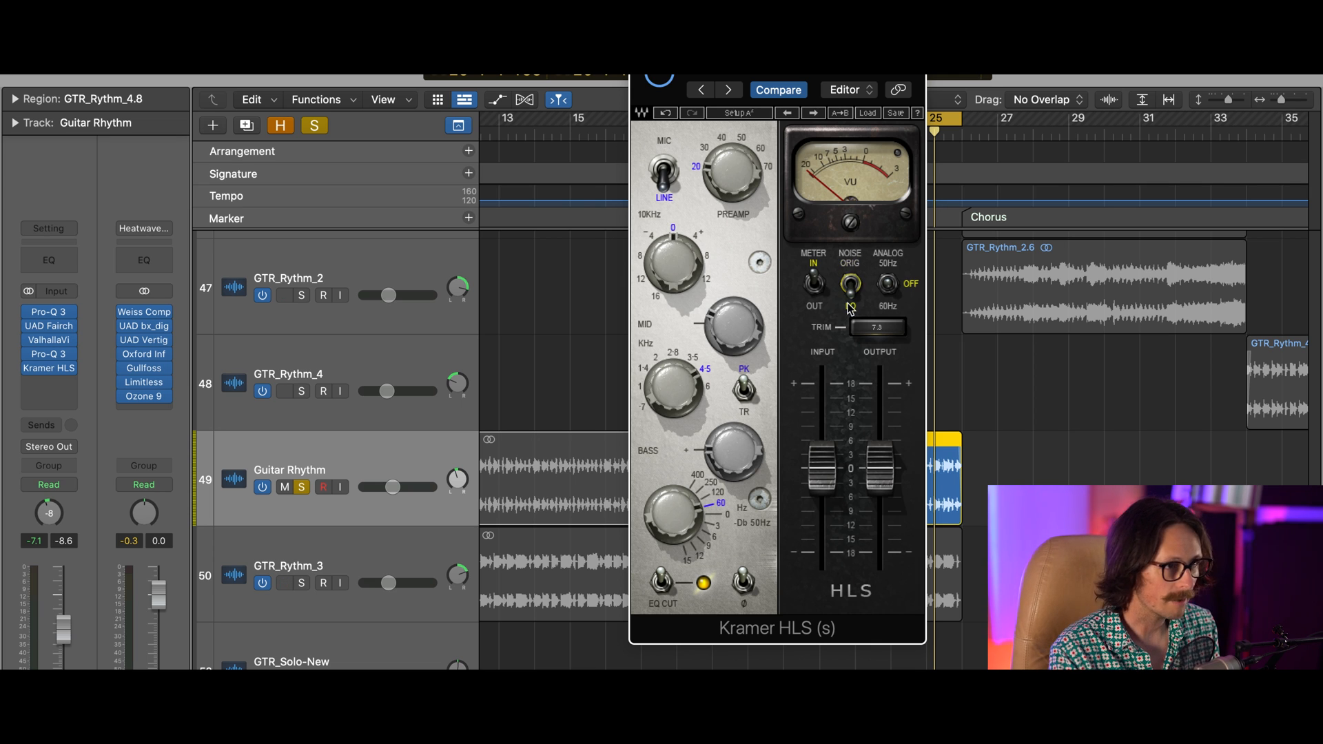
{"action": "left_click", "coordinate": [852, 290]}
{"action": "left_click", "coordinate": [890, 283]}
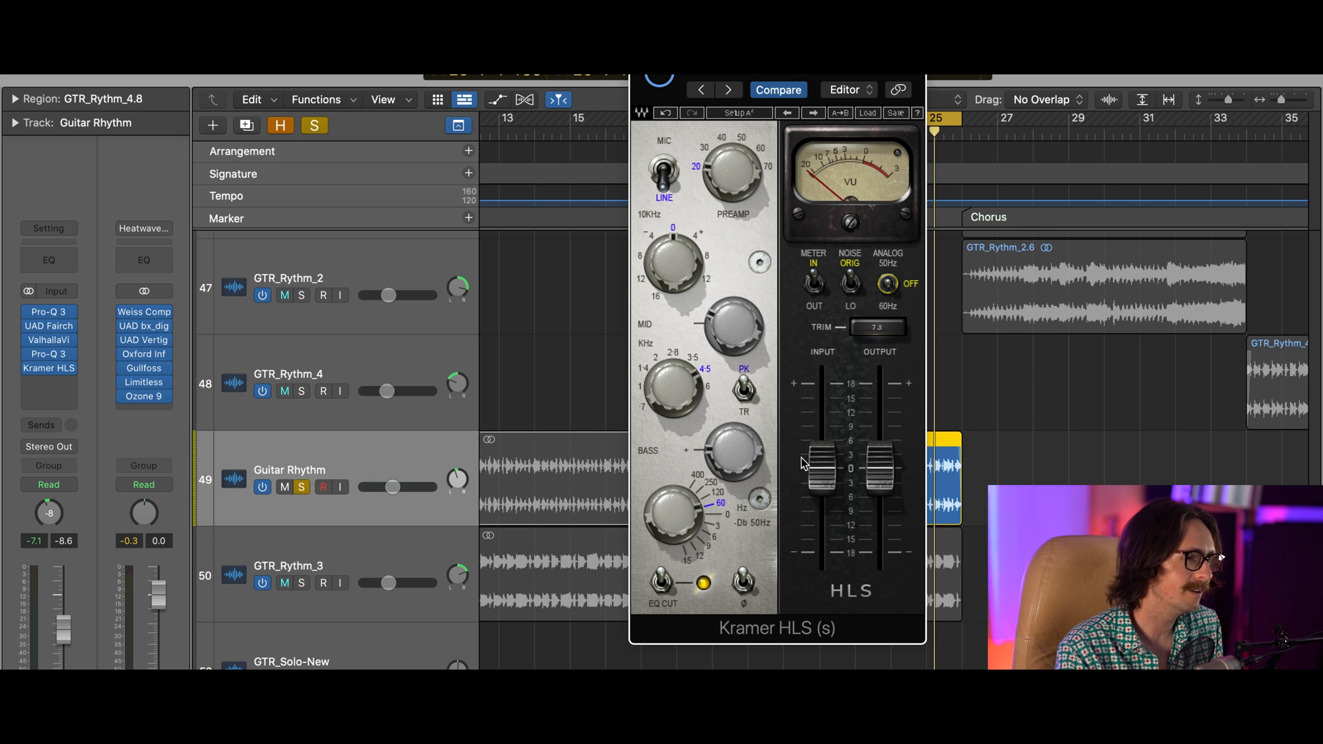
Step: Toggle the EQ Cut and phase switches back and forth, returning both to their original positions
{"action": "left_click", "coordinate": [662, 583]}
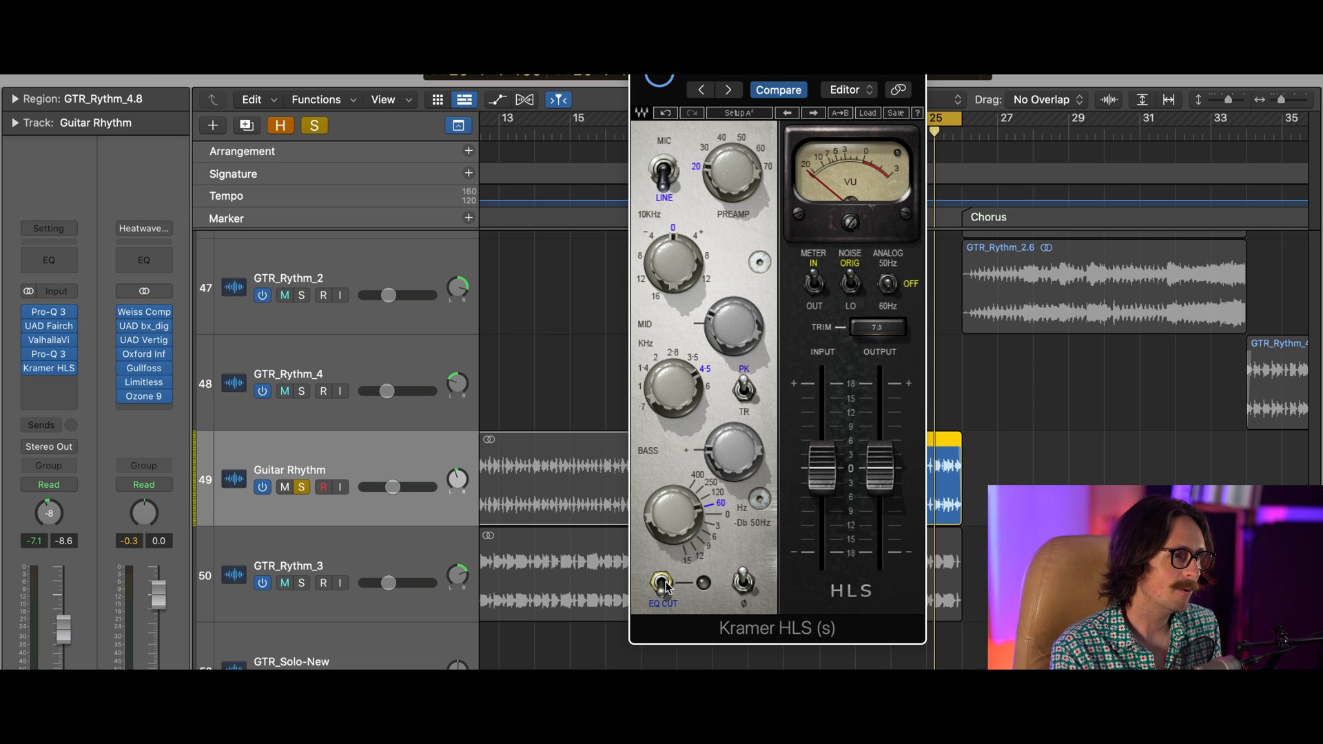
{"action": "left_click", "coordinate": [663, 583]}
{"action": "left_click", "coordinate": [663, 583]}
{"action": "left_click", "coordinate": [663, 583]}
{"action": "left_click", "coordinate": [745, 582]}
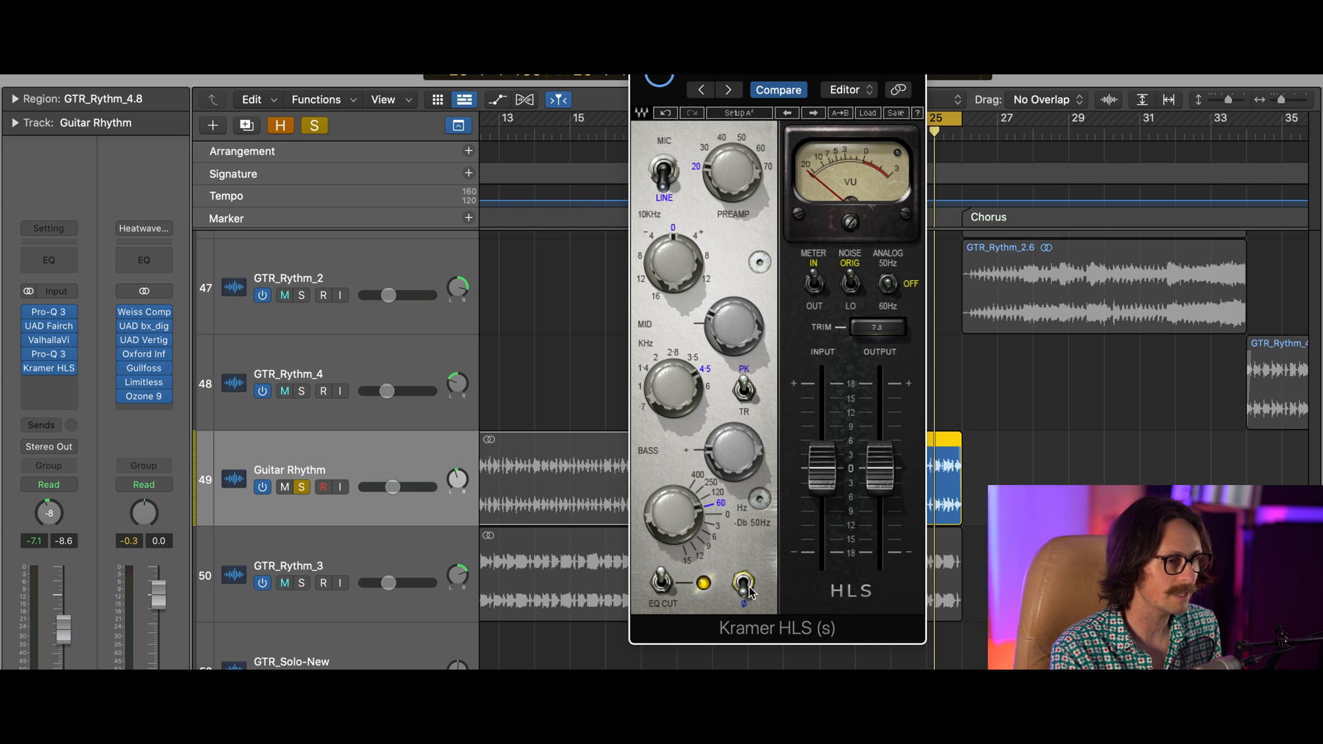
{"action": "left_click", "coordinate": [748, 587]}
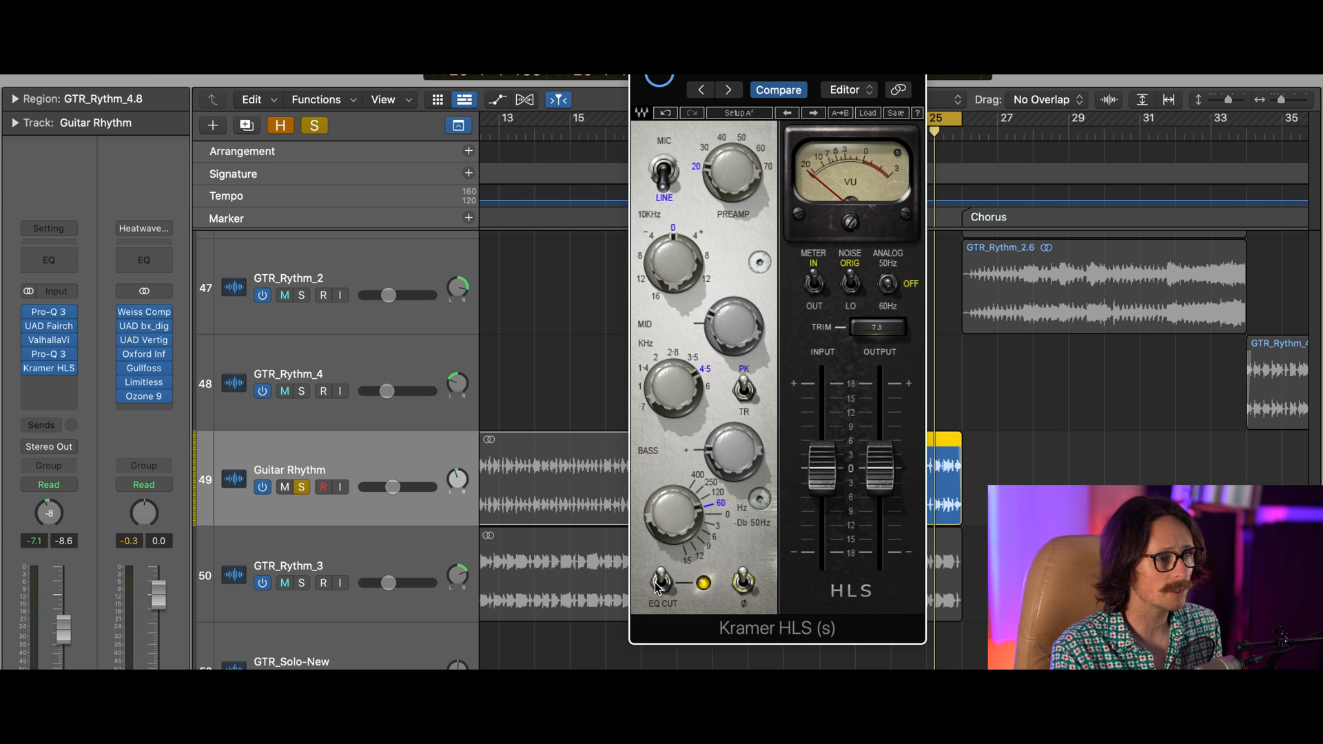
{"action": "left_click", "coordinate": [659, 583]}
{"action": "left_click", "coordinate": [660, 586]}
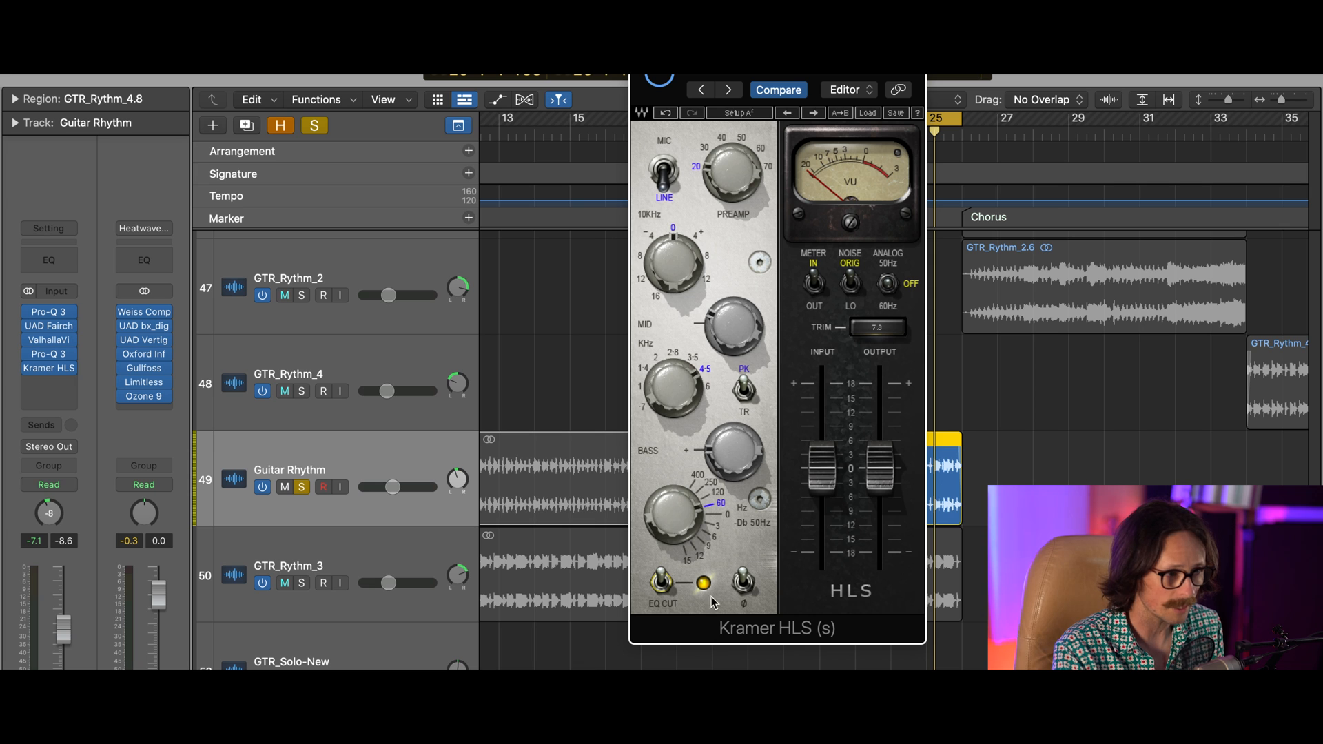
{"action": "left_click", "coordinate": [741, 584]}
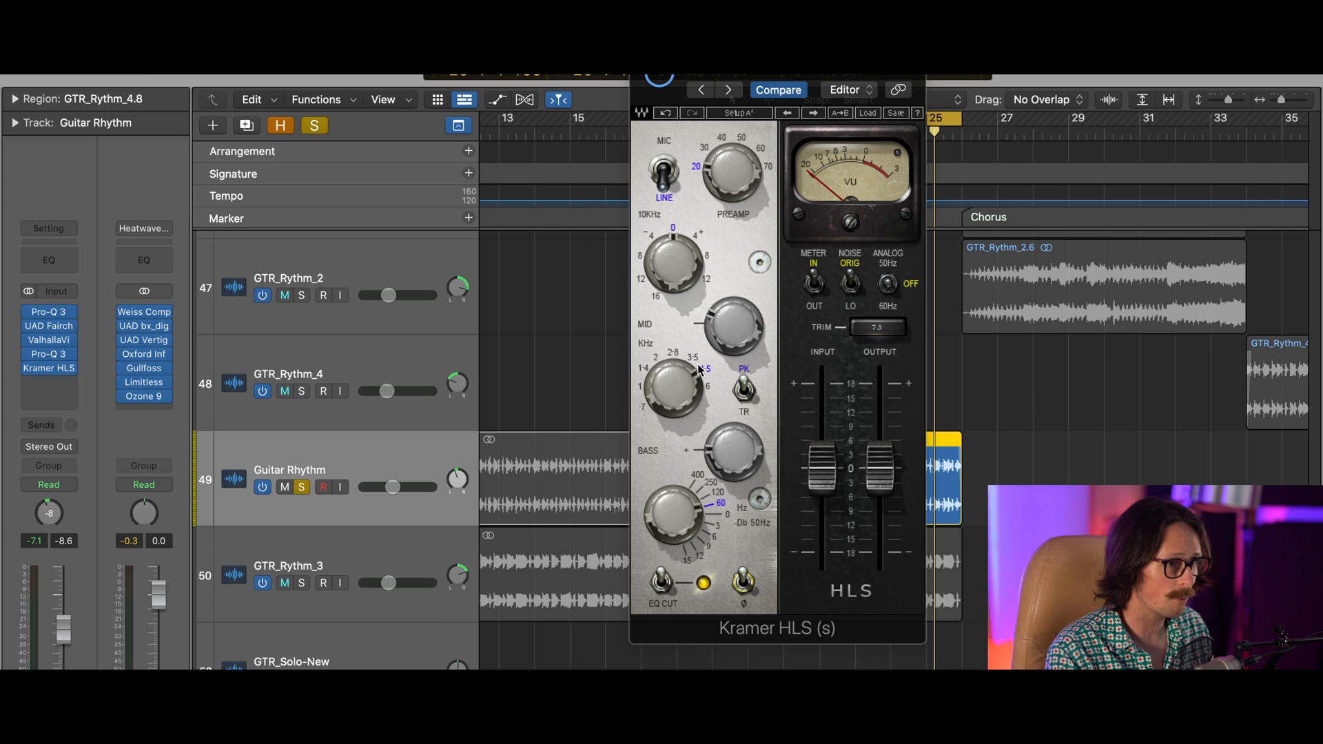
Step: Try the TR mode for the mid band and return it to PK
{"action": "left_click", "coordinate": [717, 330]}
{"action": "left_click", "coordinate": [744, 411]}
{"action": "left_click", "coordinate": [736, 397]}
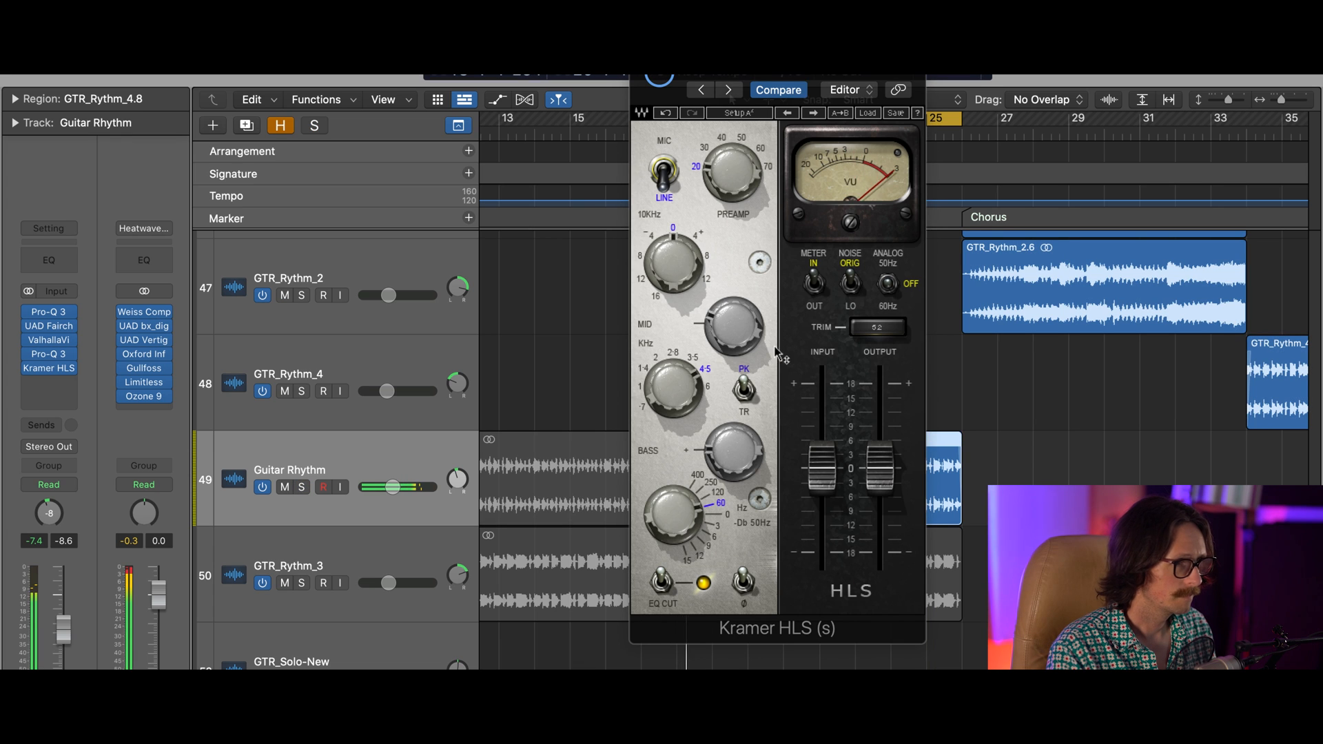
Step: Compare the full mix with Kramer HLS bypassed and enabled during playback, and readjust the mid gain
{"action": "left_click", "coordinate": [658, 79]}
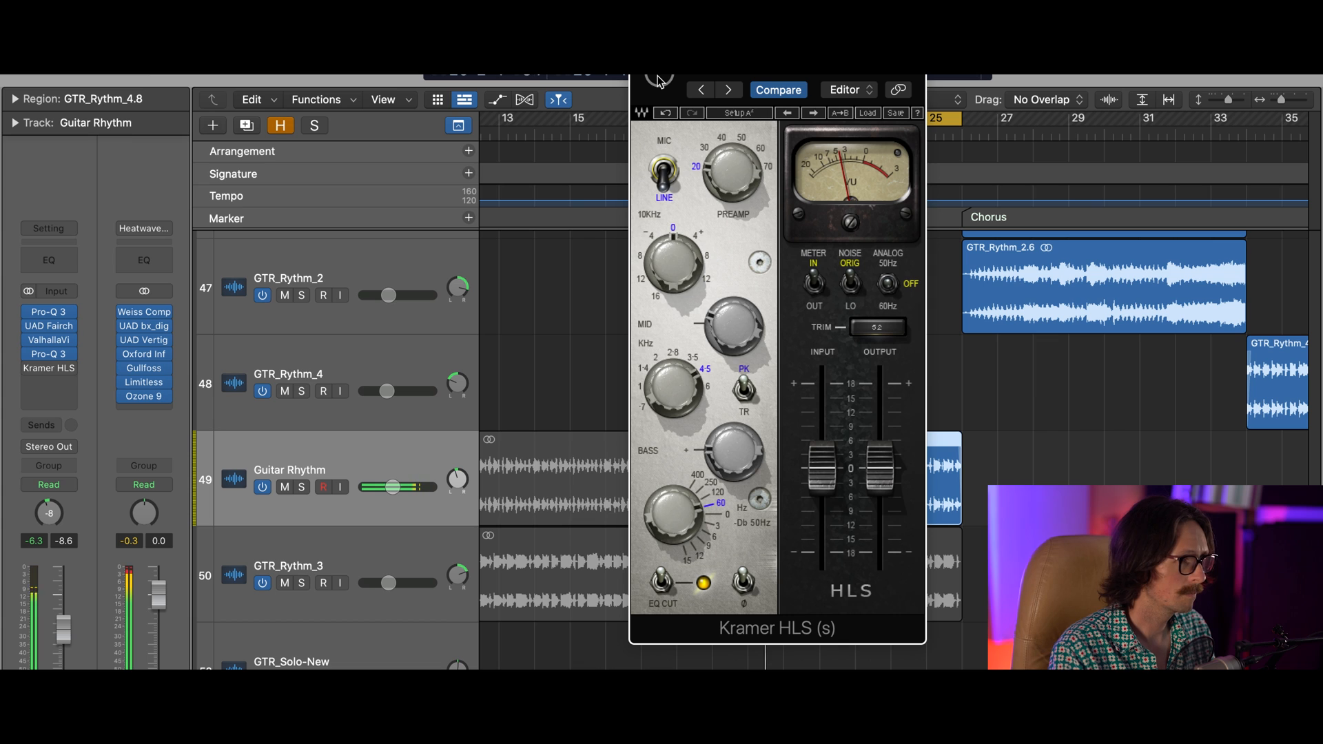
{"action": "left_click", "coordinate": [659, 80]}
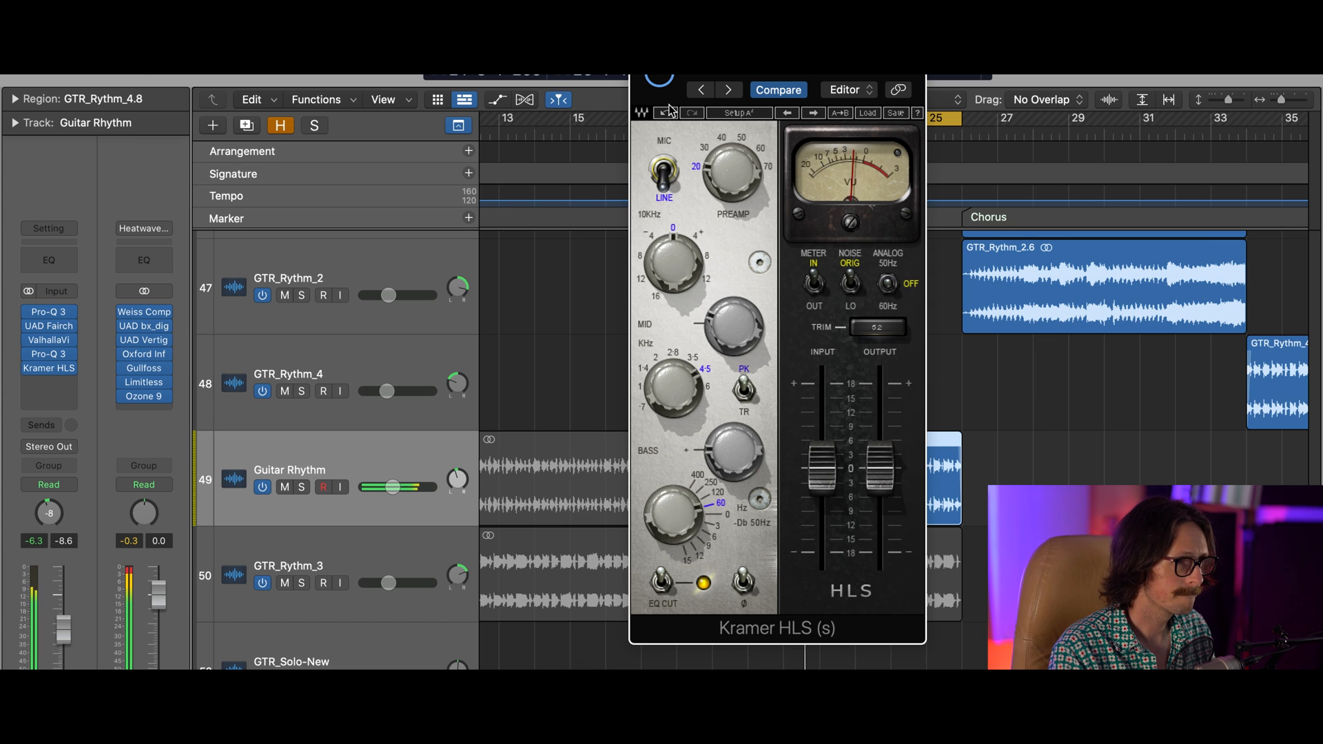
{"action": "left_click_drag", "start_coordinate": [740, 317], "coordinate": [736, 338]}
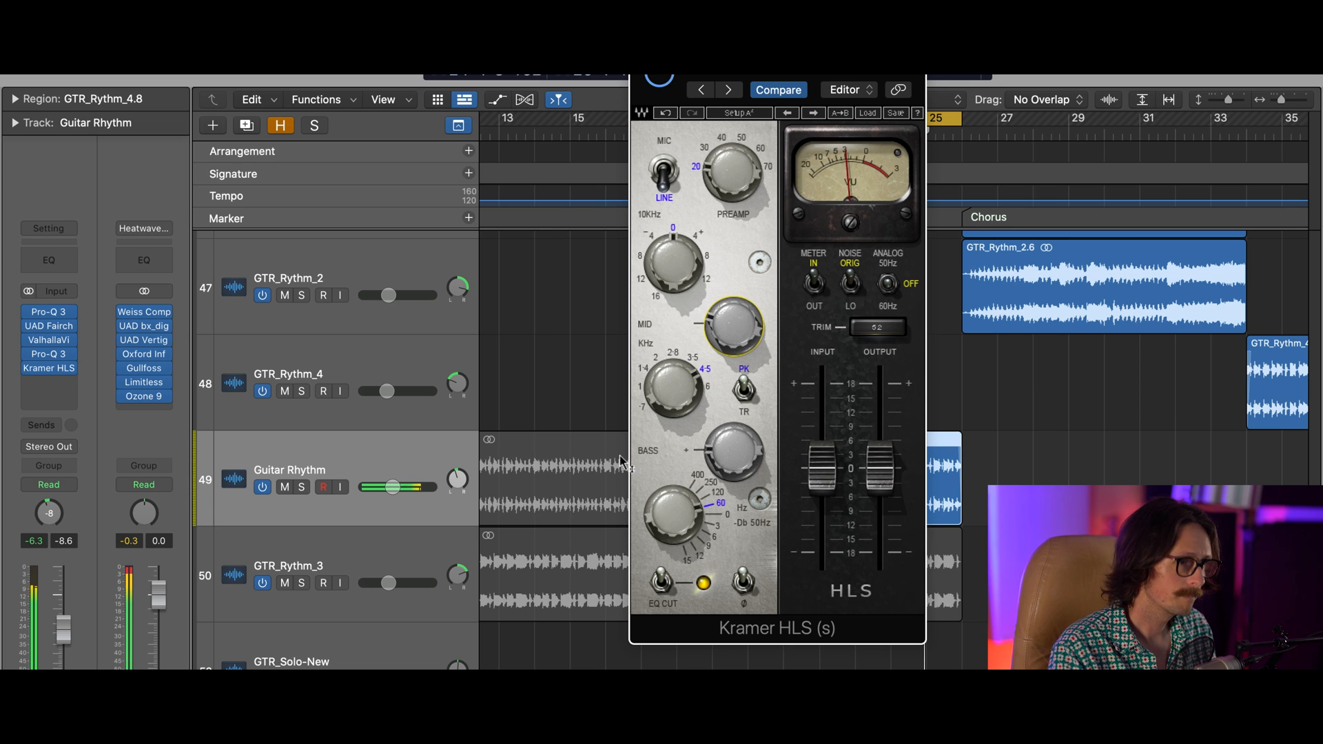
Step: Stop the full mix and try the bass frequency at 250 Hz and 400 Hz on the soloed guitar
{"action": "mouse_move", "coordinate": [880, 468]}
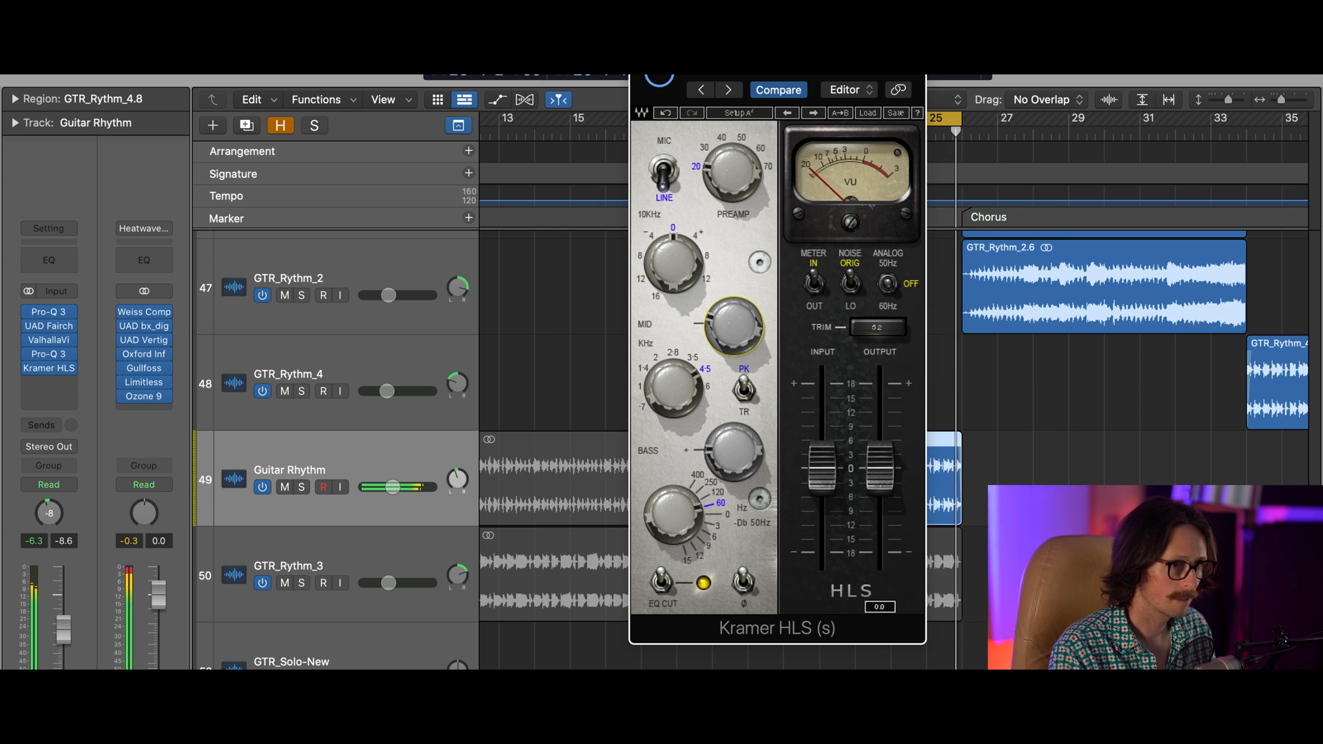
{"action": "key", "text": "space"}
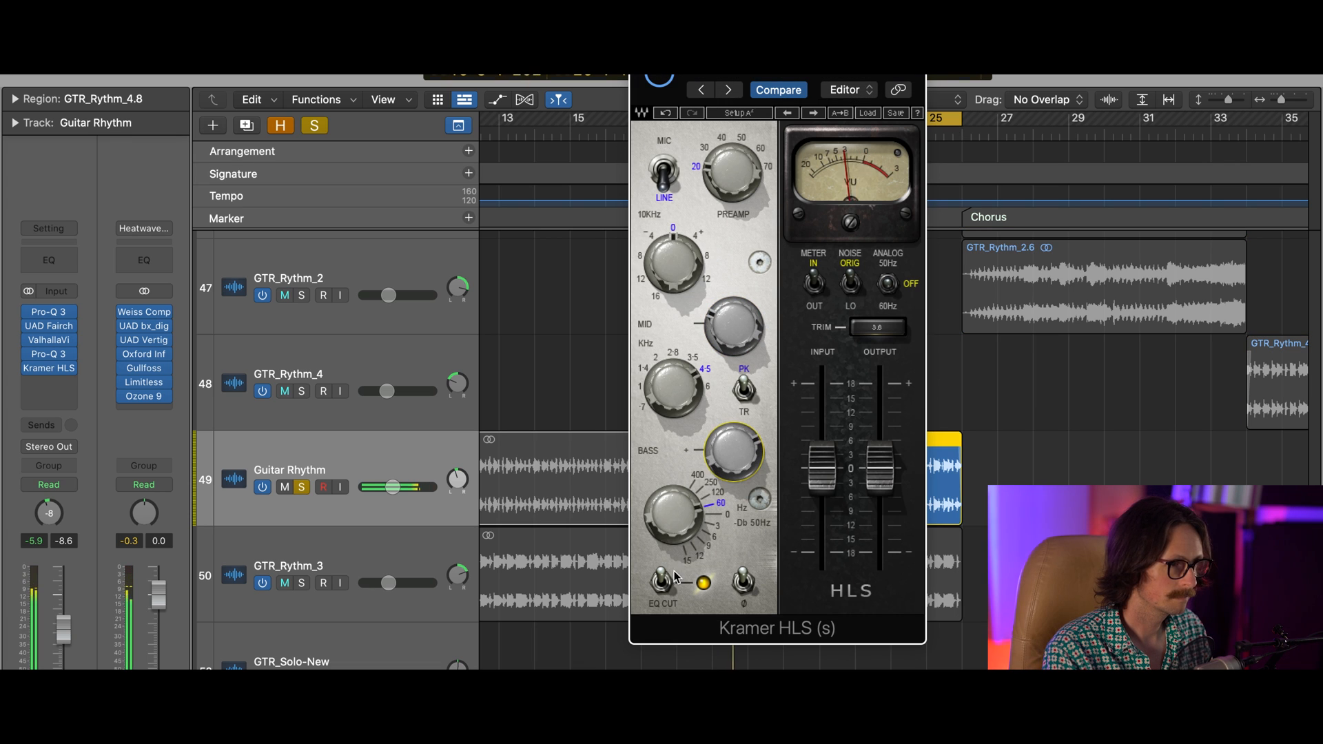
{"action": "left_click_drag", "start_coordinate": [678, 513], "coordinate": [679, 573]}
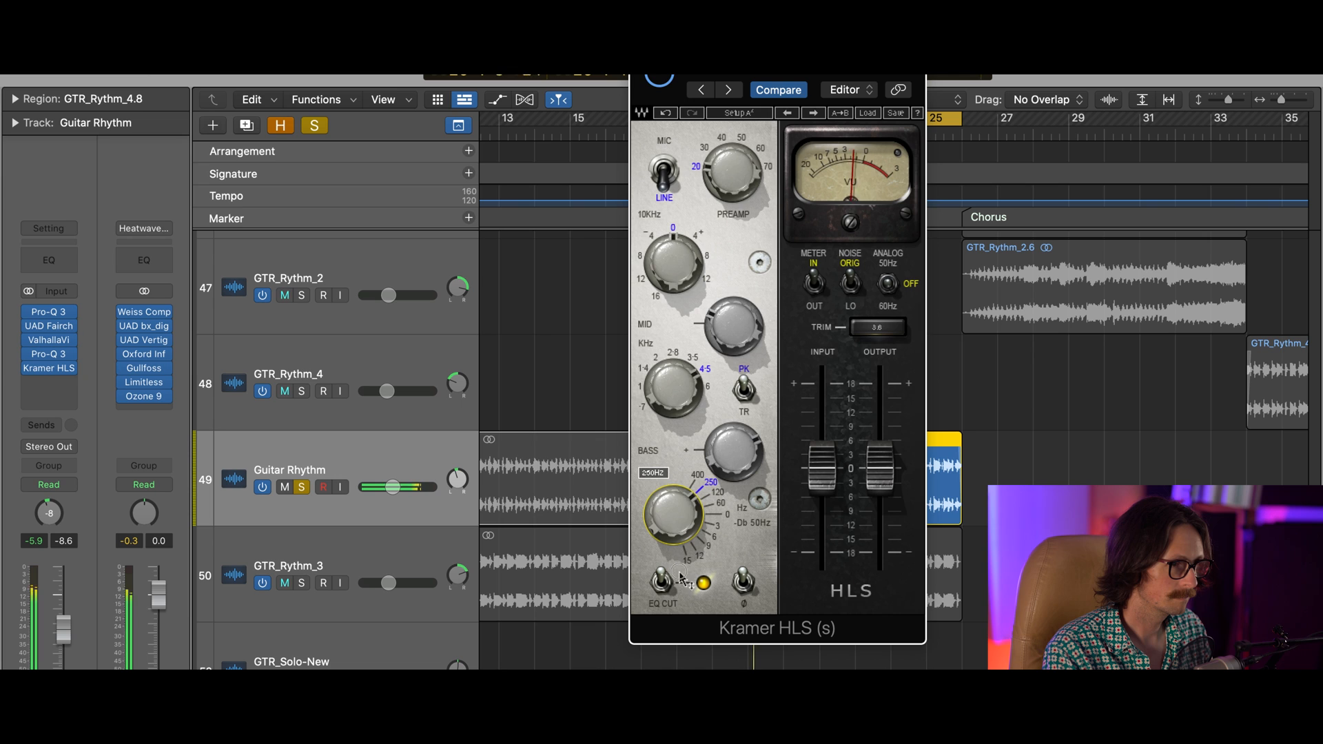
{"action": "left_click_drag", "start_coordinate": [680, 508], "coordinate": [662, 541]}
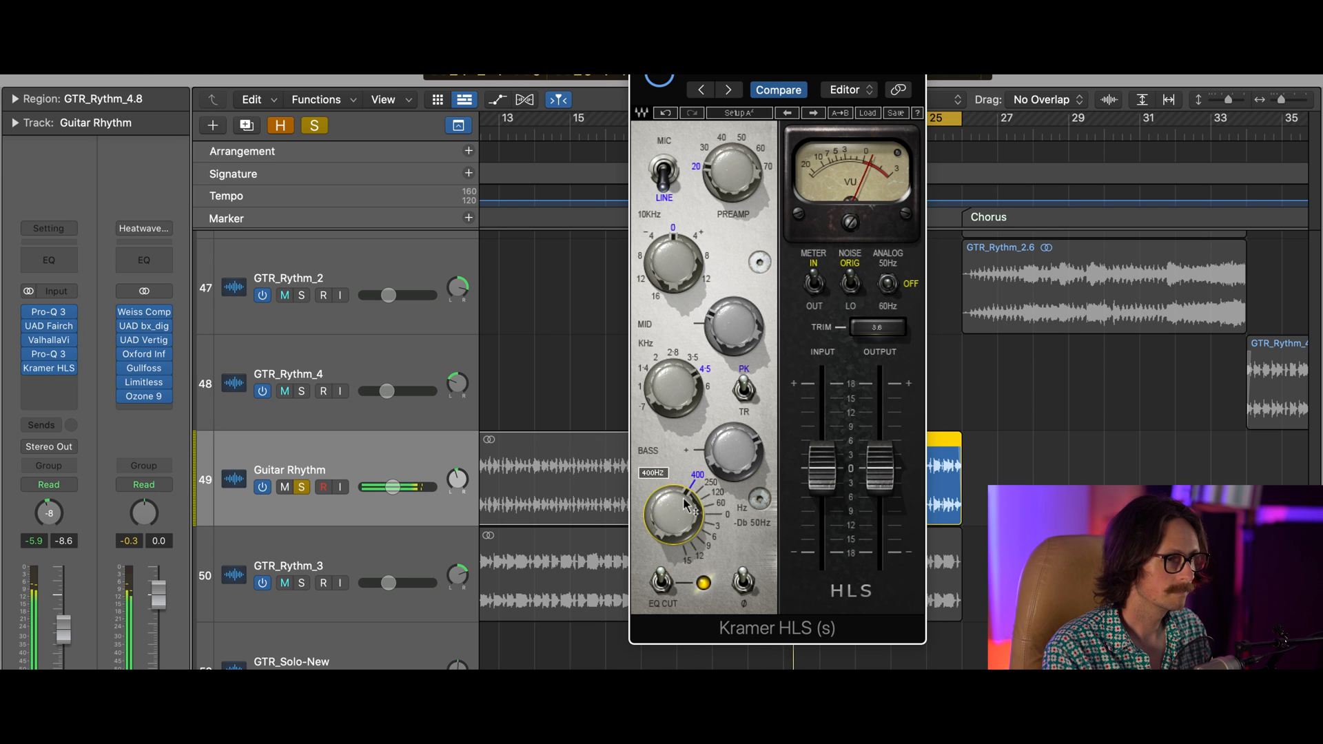
Step: Compare the 400 Hz bass boost with EQ Cut on and off, leave the EQ engaged, and lower the bass gain
{"action": "left_click", "coordinate": [664, 583]}
{"action": "left_click", "coordinate": [660, 584]}
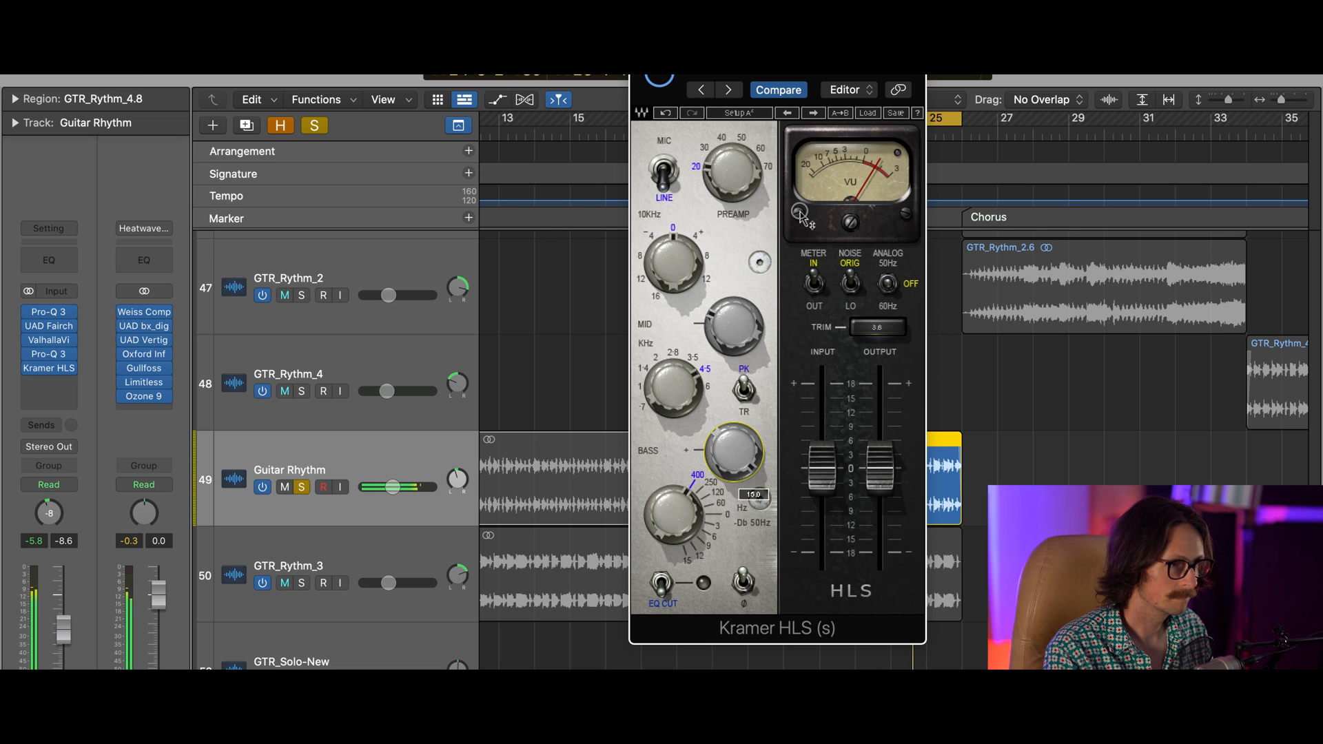
{"action": "left_click", "coordinate": [661, 583]}
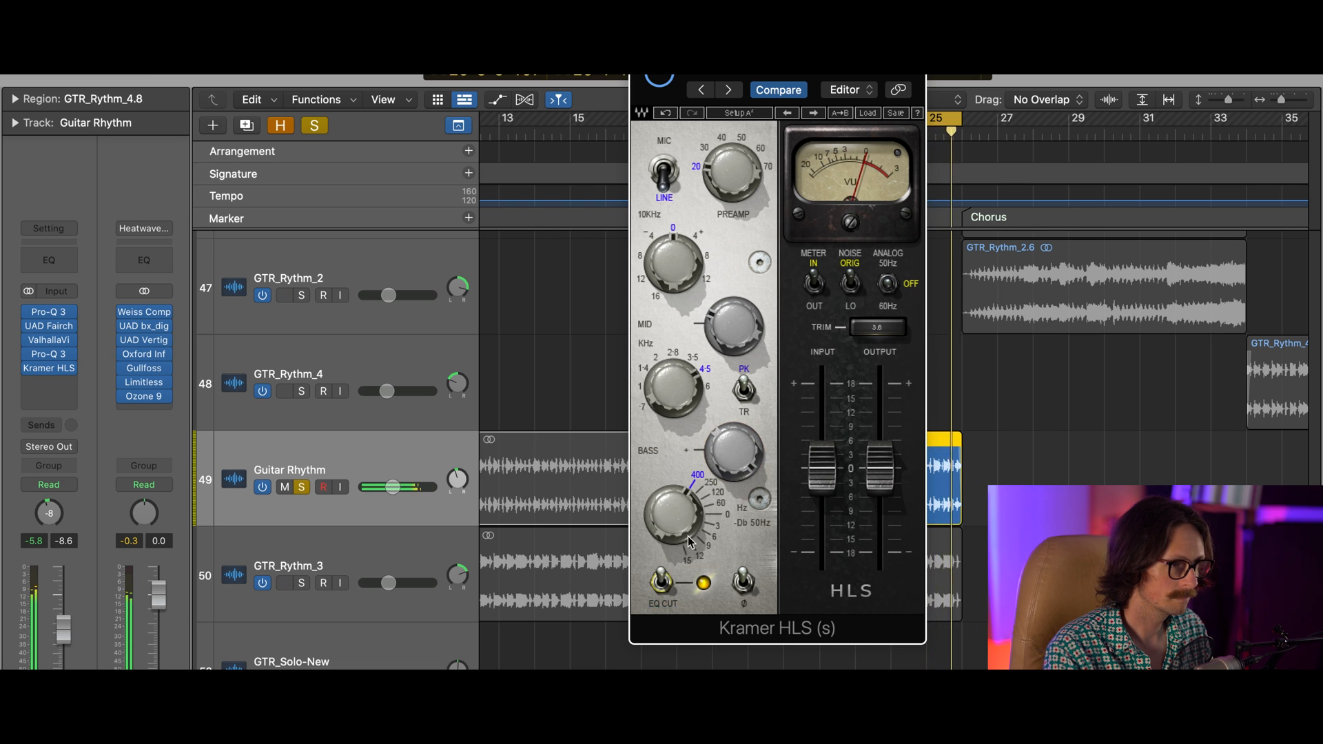
{"action": "left_click_drag", "start_coordinate": [739, 458], "coordinate": [675, 691]}
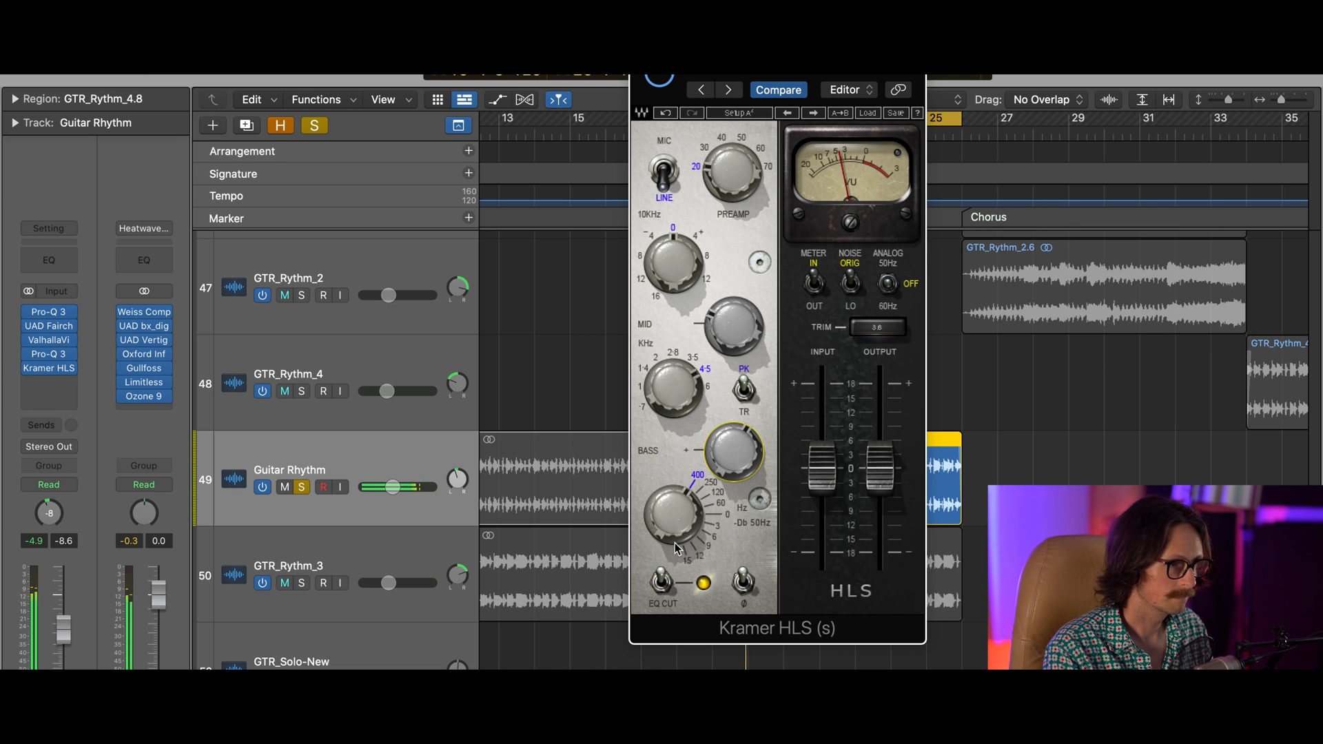
Step: Try the mid band at 1.4 kHz with the mid gain raised, and switch its mode from PK to TR
{"action": "left_click", "coordinate": [727, 318]}
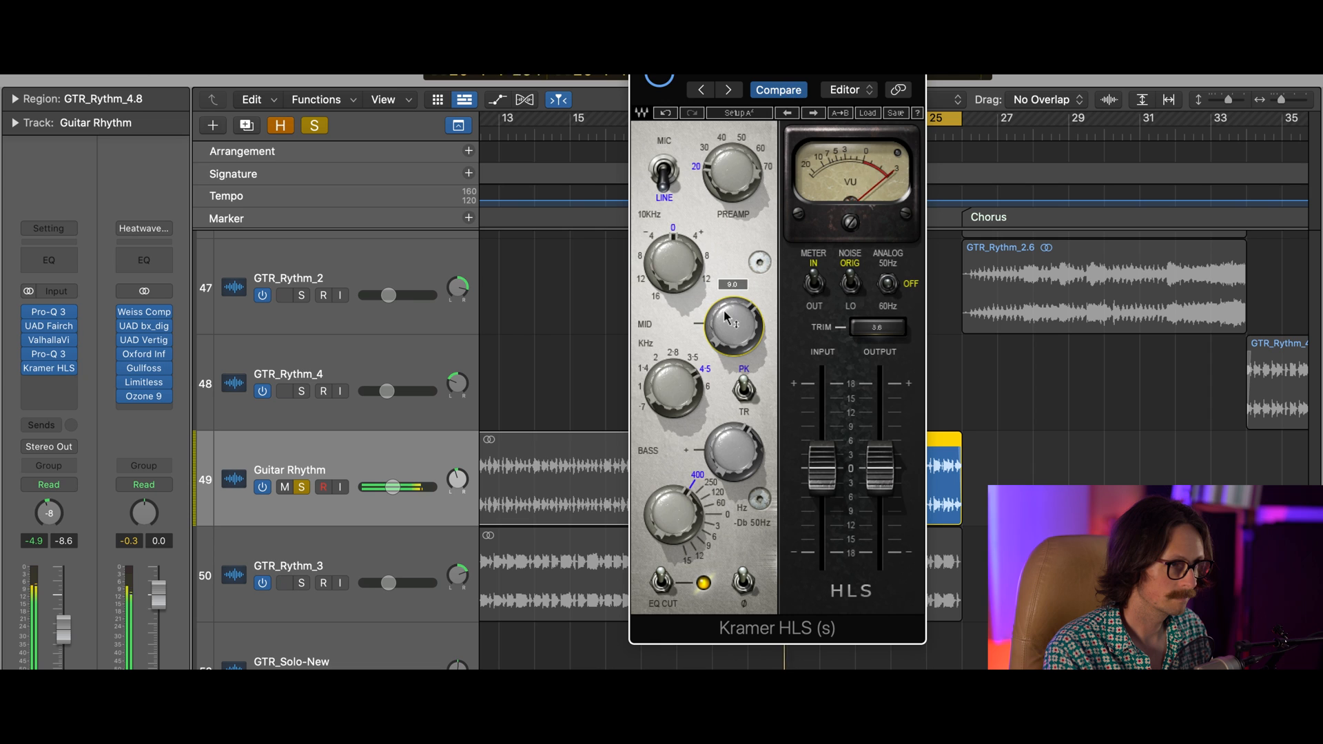
{"action": "mouse_move", "coordinate": [672, 383]}
{"action": "left_mouse_down"}
{"action": "mouse_move", "coordinate": [679, 365]}
{"action": "mouse_move", "coordinate": [674, 393]}
{"action": "left_mouse_up"}
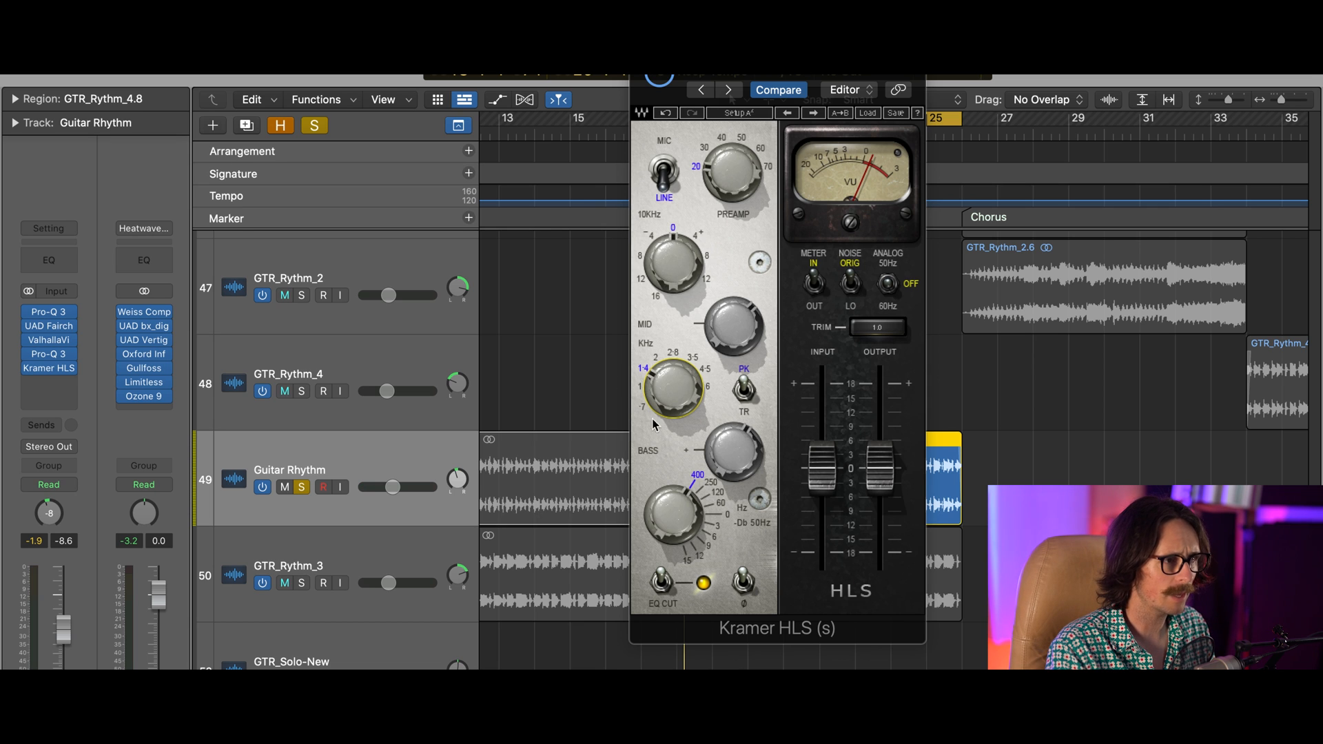
{"action": "left_click", "coordinate": [743, 390]}
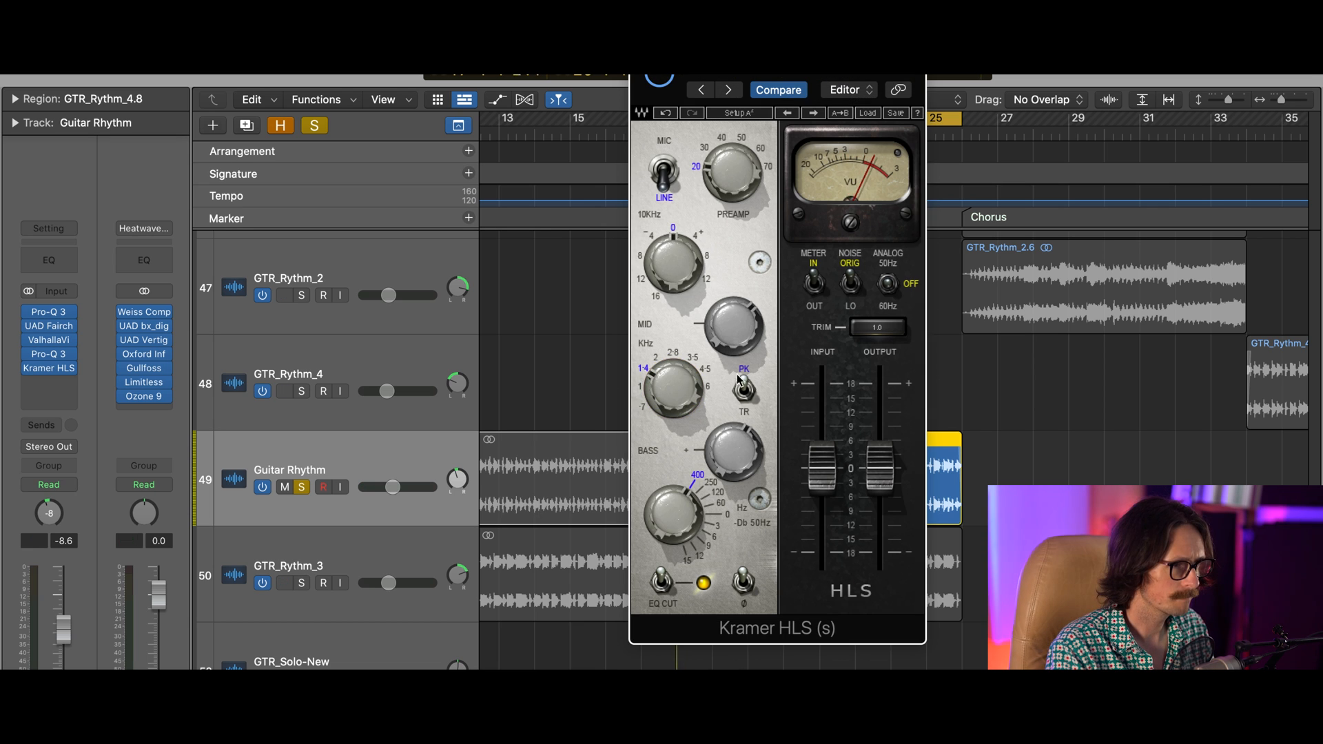
Step: Readjust the mid gain, try the mid frequency at 1 kHz in TR mode, and switch back to PK
{"action": "left_click_drag", "start_coordinate": [743, 325], "coordinate": [693, 503]}
{"action": "left_click_drag", "start_coordinate": [681, 383], "coordinate": [658, 429]}
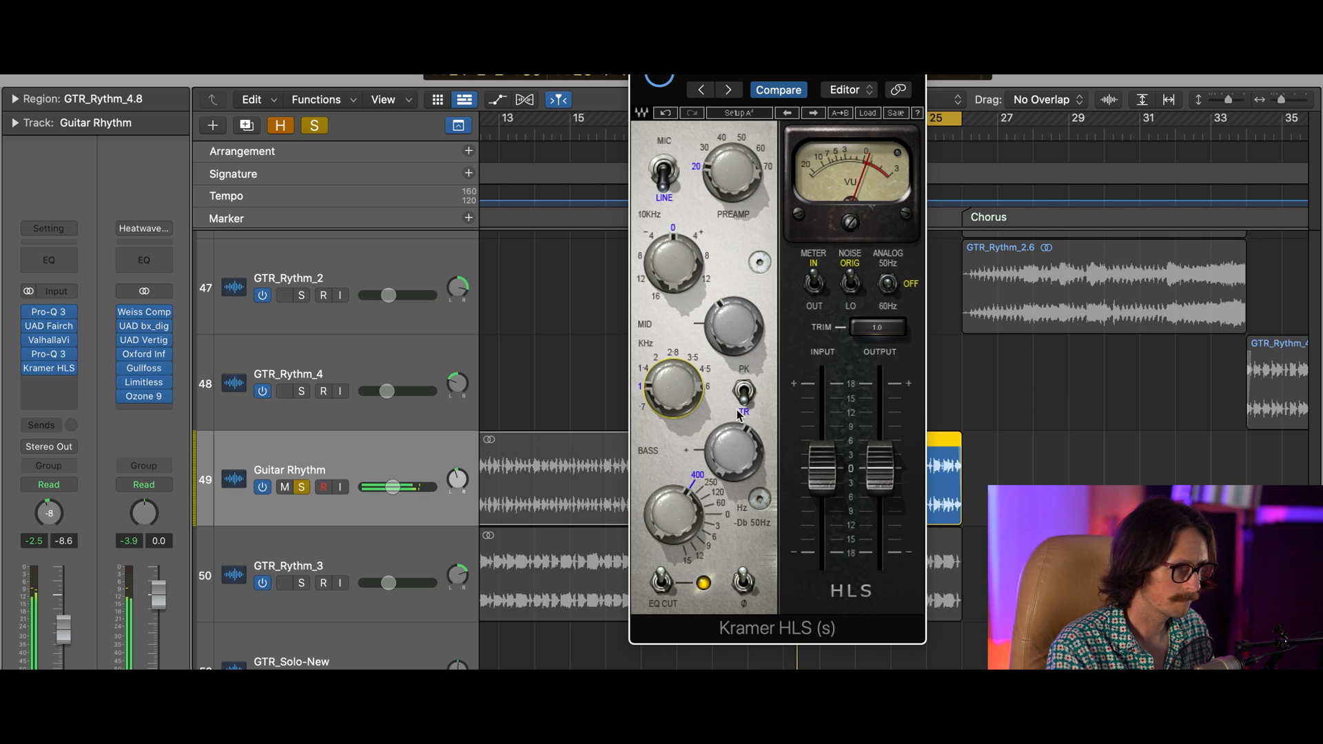
{"action": "left_click", "coordinate": [743, 389]}
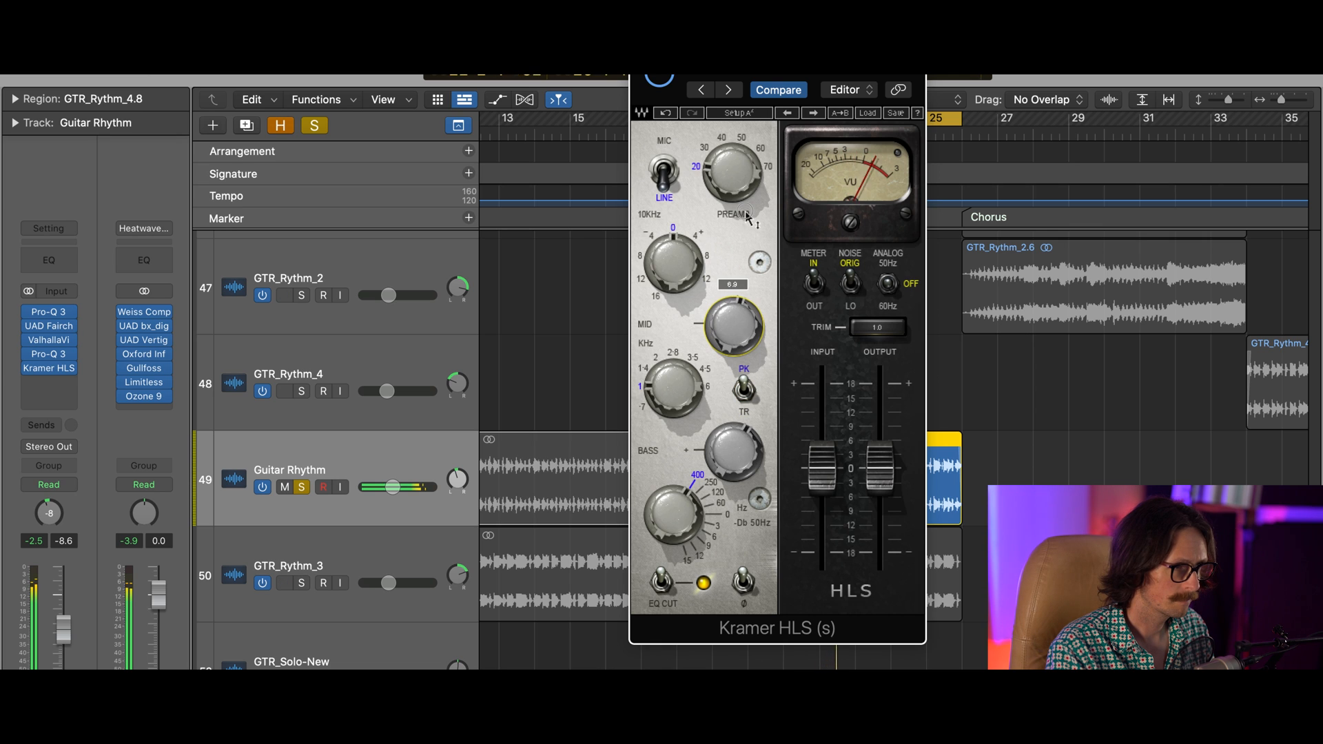
Step: Try the mid frequency at 0.7 kHz, switch the mid band to TR, and set the frequency to 1.4 kHz
{"action": "left_click_drag", "start_coordinate": [681, 398], "coordinate": [685, 446]}
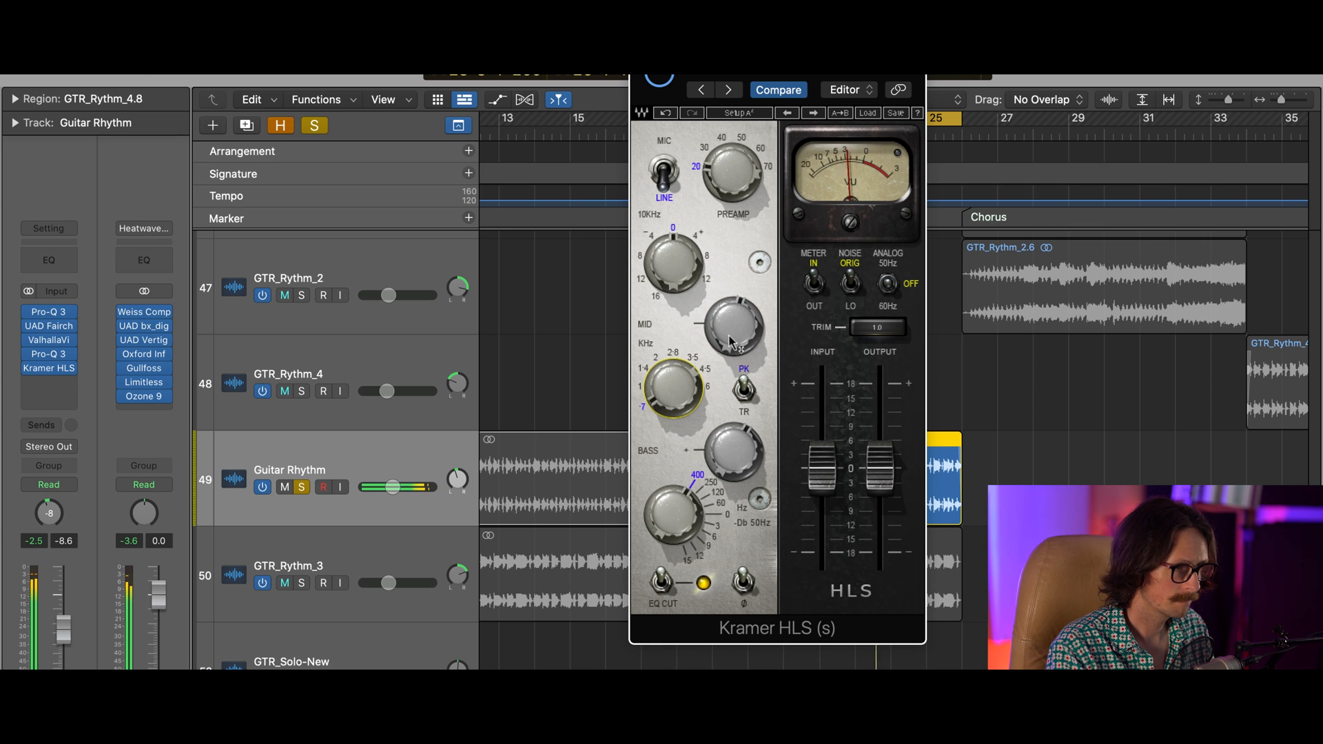
{"action": "left_click", "coordinate": [745, 391]}
{"action": "left_click_drag", "start_coordinate": [674, 398], "coordinate": [679, 321]}
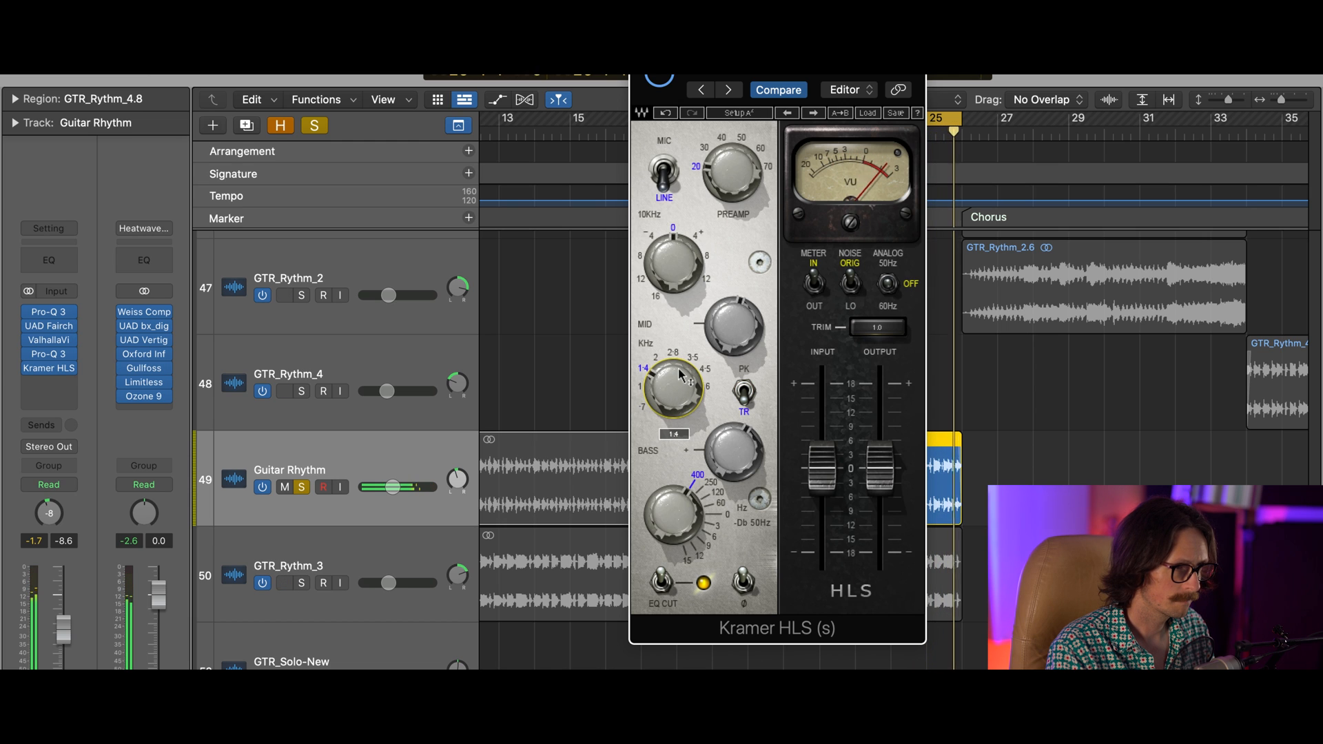
Step: Try the 10 kHz gain at 12 and reduce it to 4, then set Noise to LO and readjust the mid gain in the full mix
{"action": "left_click_drag", "start_coordinate": [675, 265], "coordinate": [676, 164]}
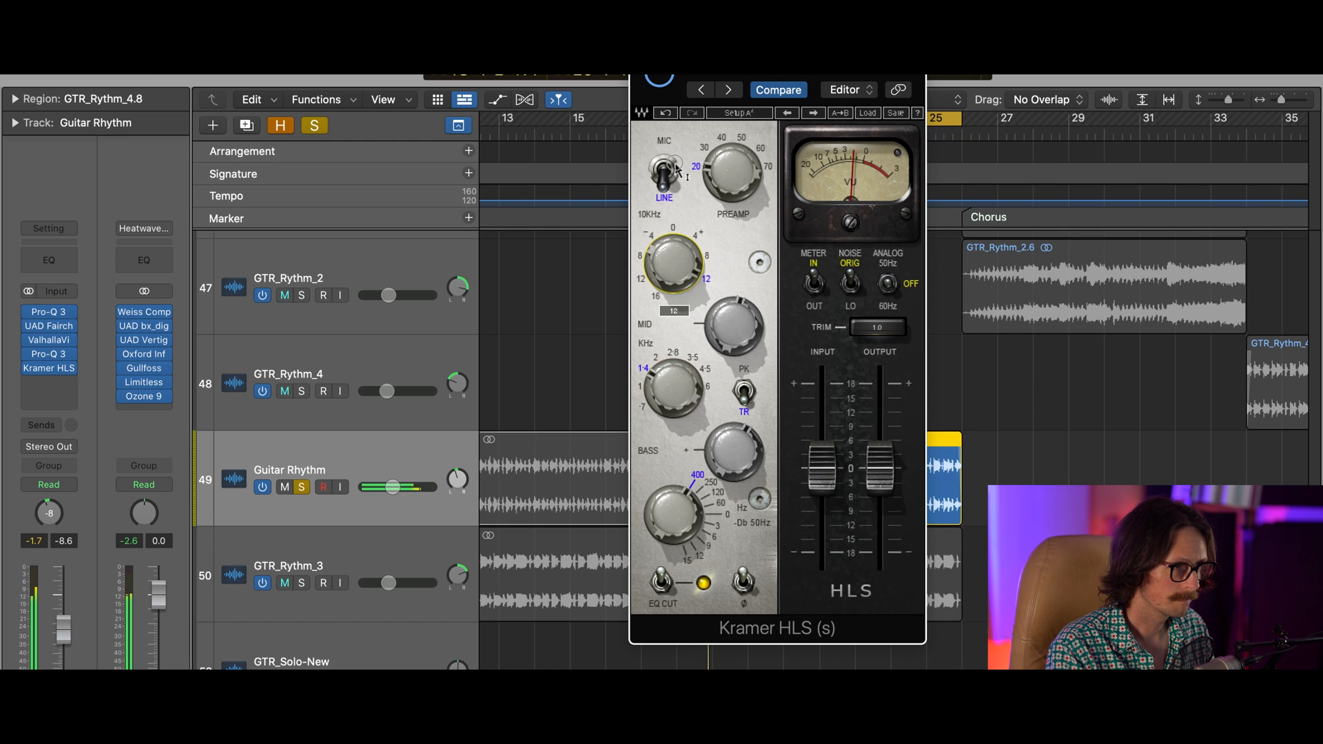
{"action": "left_click_drag", "start_coordinate": [676, 267], "coordinate": [675, 306]}
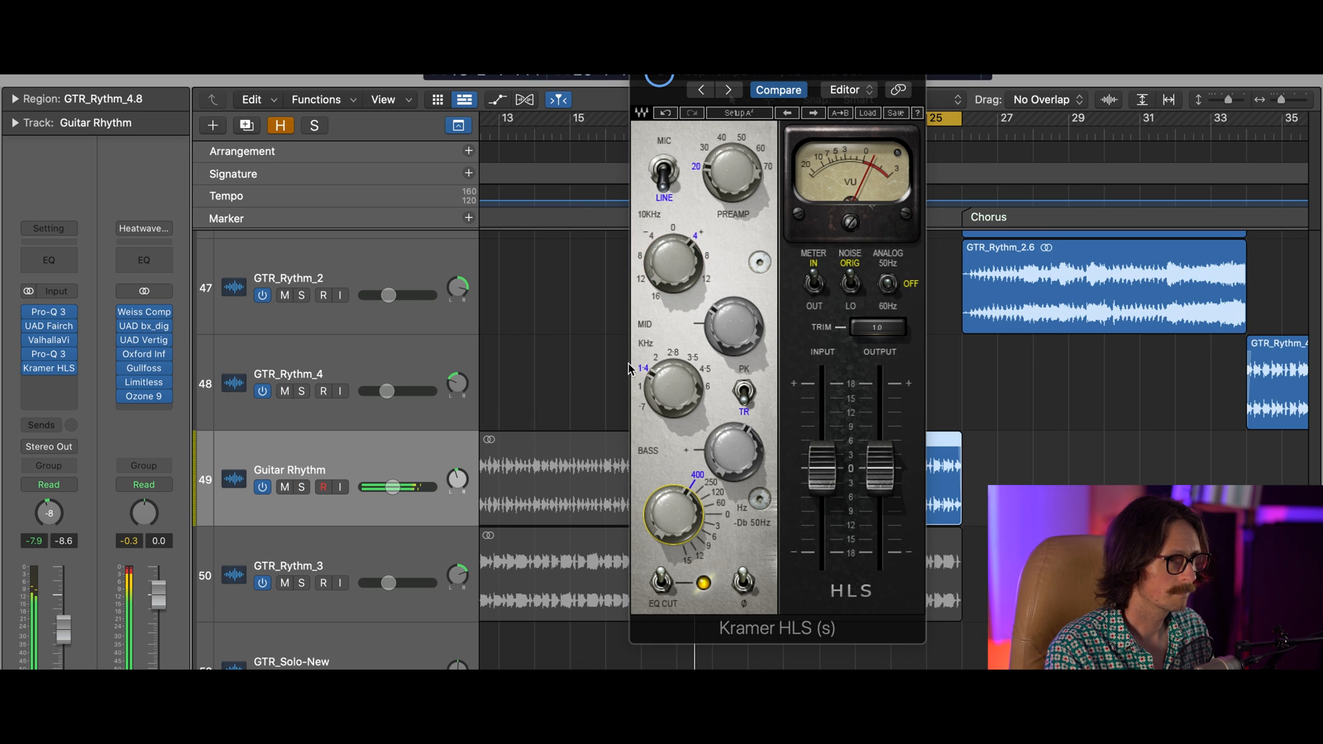
{"action": "left_click", "coordinate": [851, 283]}
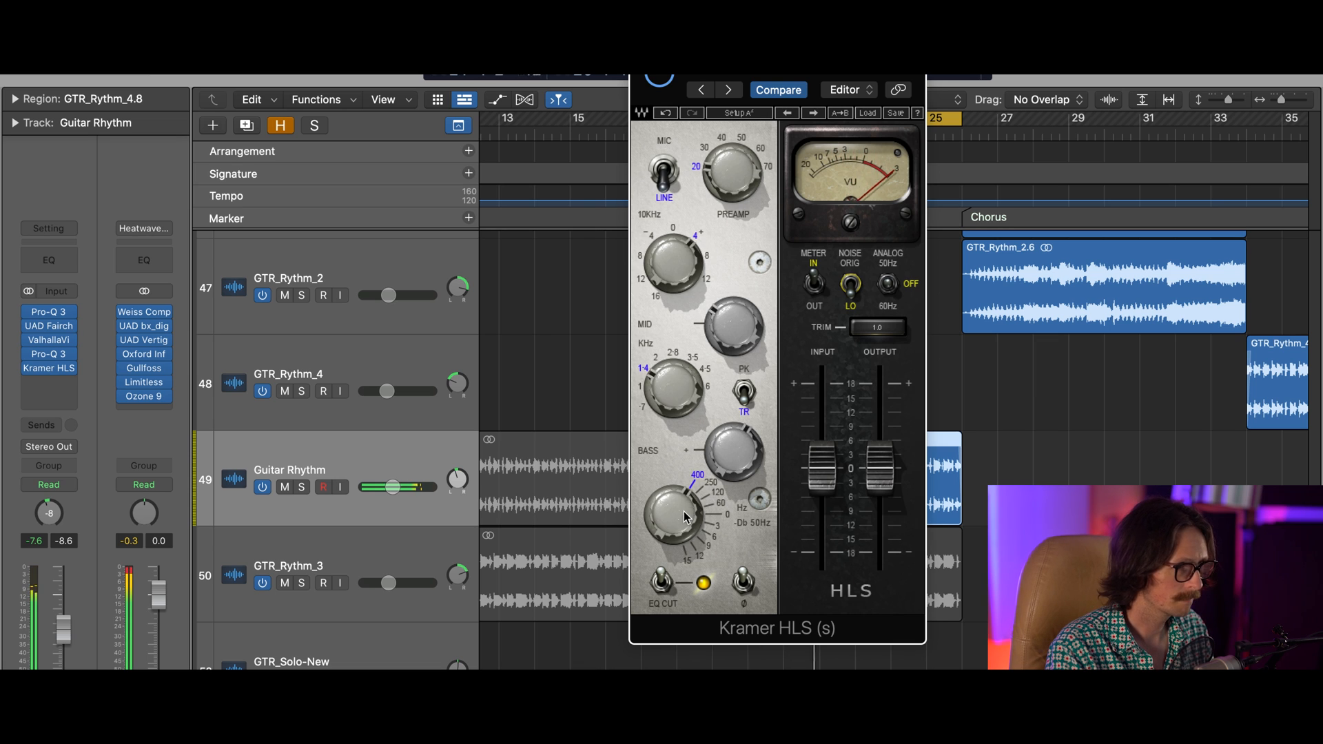
{"action": "left_click", "coordinate": [729, 343]}
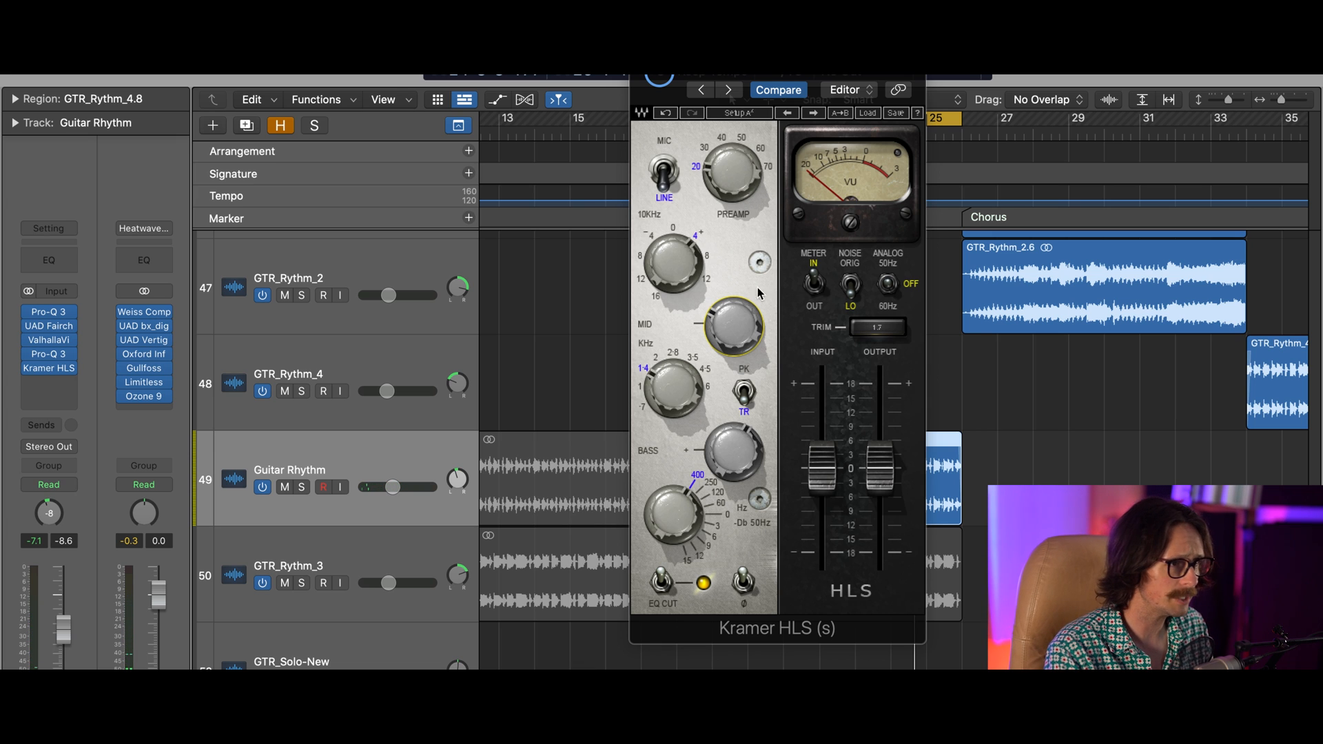
Step: Return the mid band to PK at 4.5 kHz and reset the 10 kHz gain to 0
{"action": "left_click", "coordinate": [743, 388]}
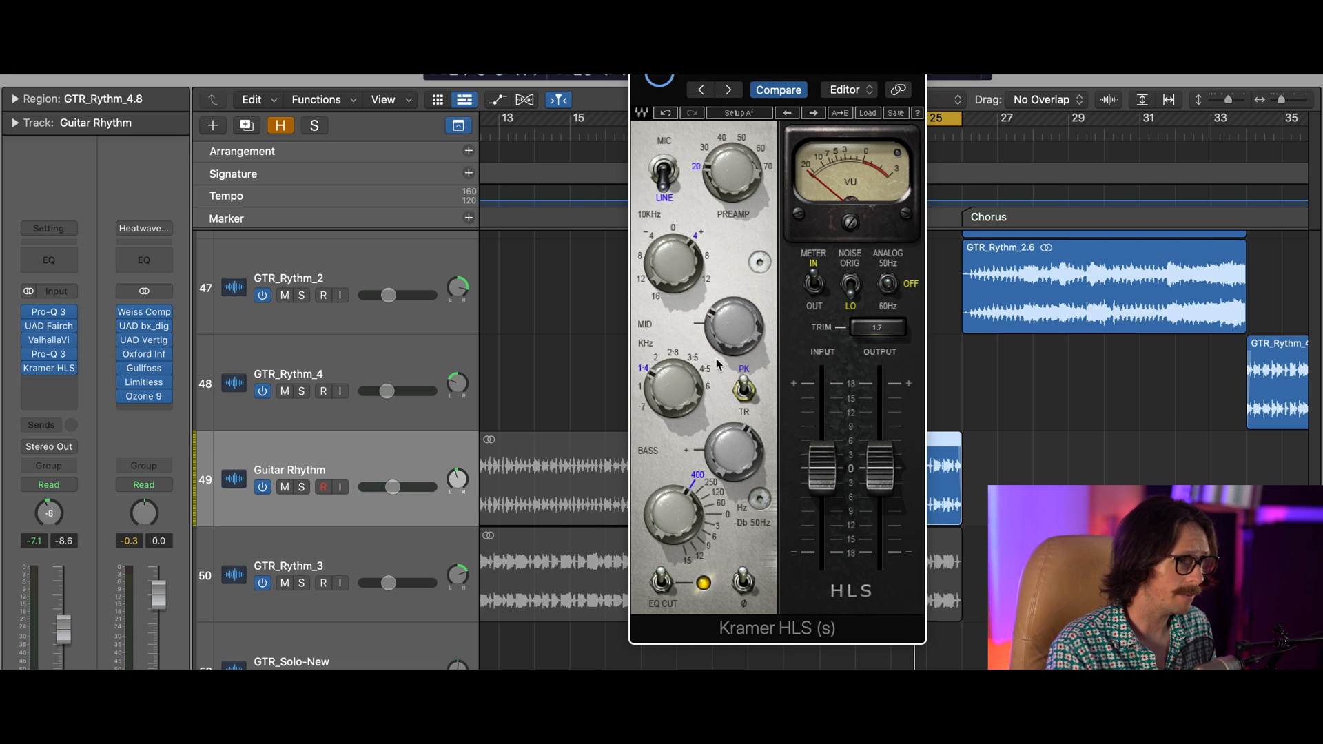
{"action": "left_click_drag", "start_coordinate": [680, 359], "coordinate": [672, 355]}
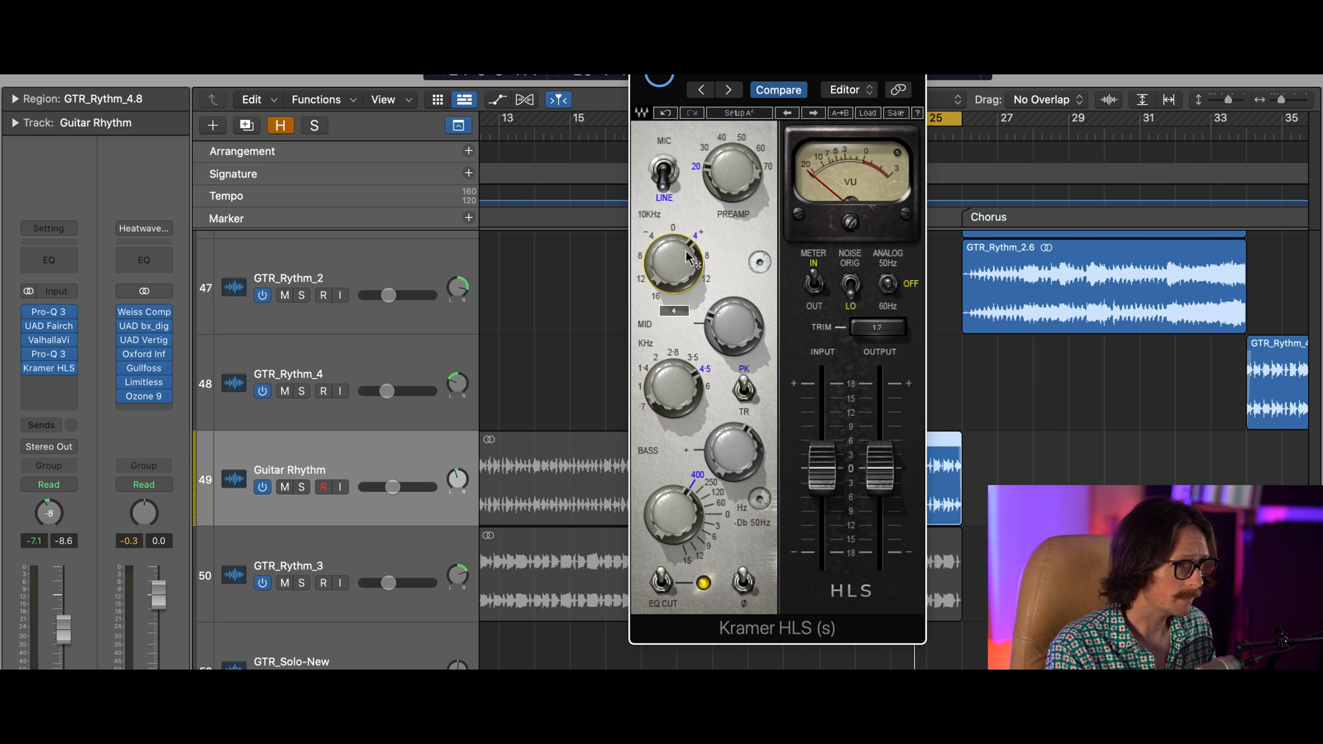
{"action": "left_click_drag", "start_coordinate": [680, 260], "coordinate": [677, 299]}
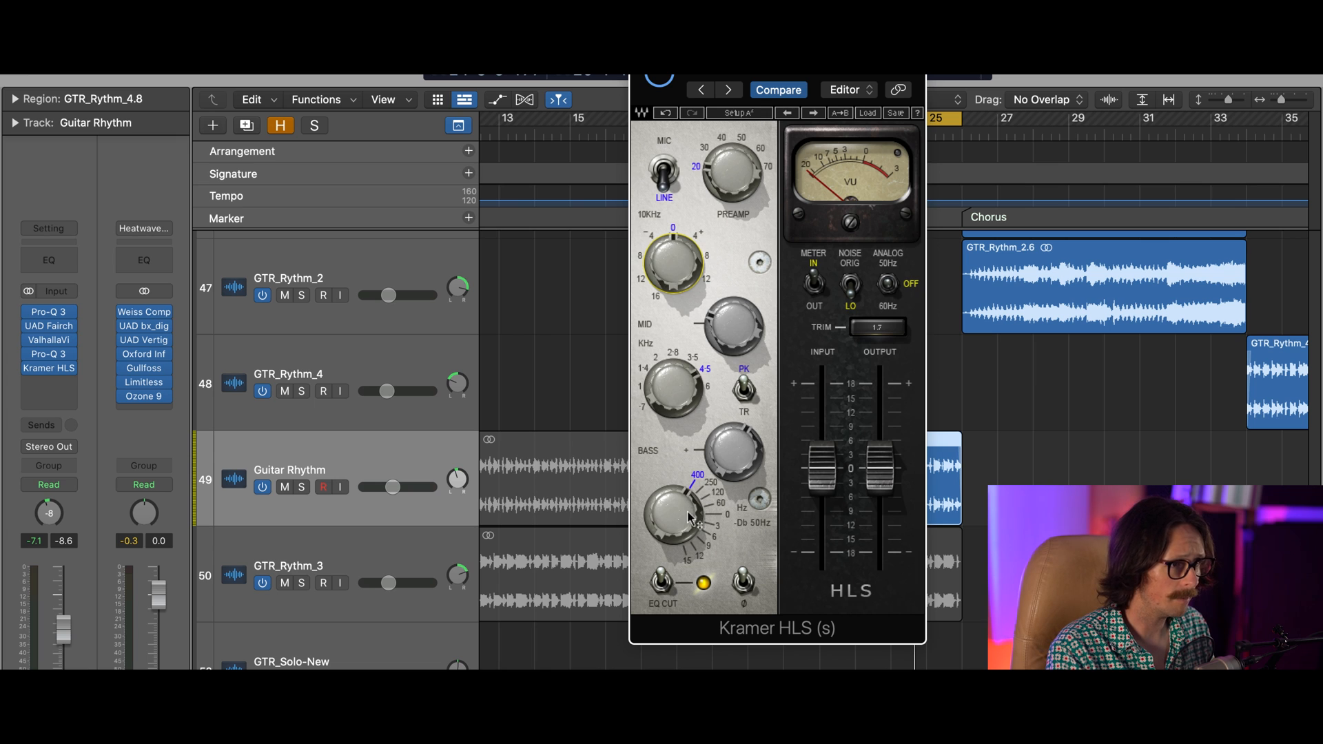
Step: Set the bass frequency back to 60 Hz and readjust the bass gain
{"action": "left_click", "coordinate": [751, 469]}
{"action": "left_click_drag", "start_coordinate": [686, 517], "coordinate": [708, 460]}
{"action": "left_click", "coordinate": [720, 456]}
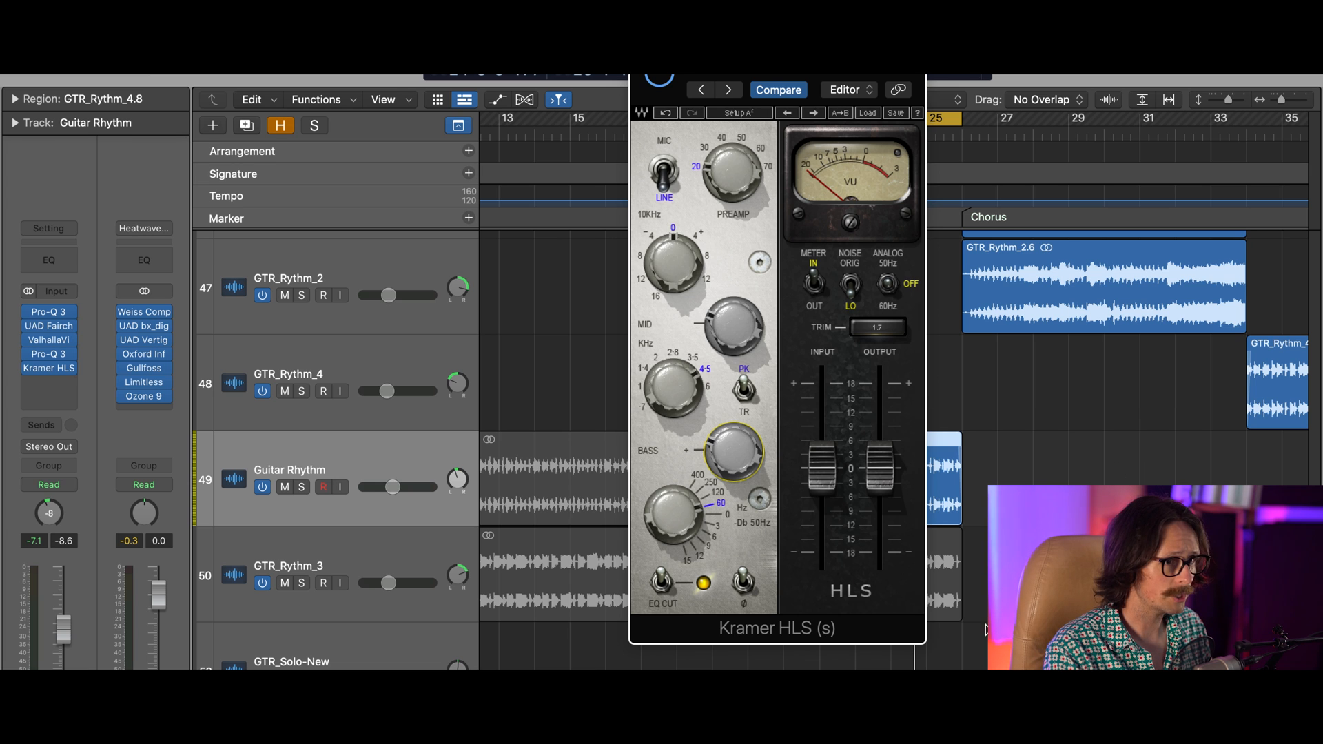
Step: Play the full mix, switch the input from LINE to MIC, and set the preamp to 30
{"action": "key", "text": "space"}
{"action": "left_click_drag", "start_coordinate": [737, 181], "coordinate": [683, 355]}
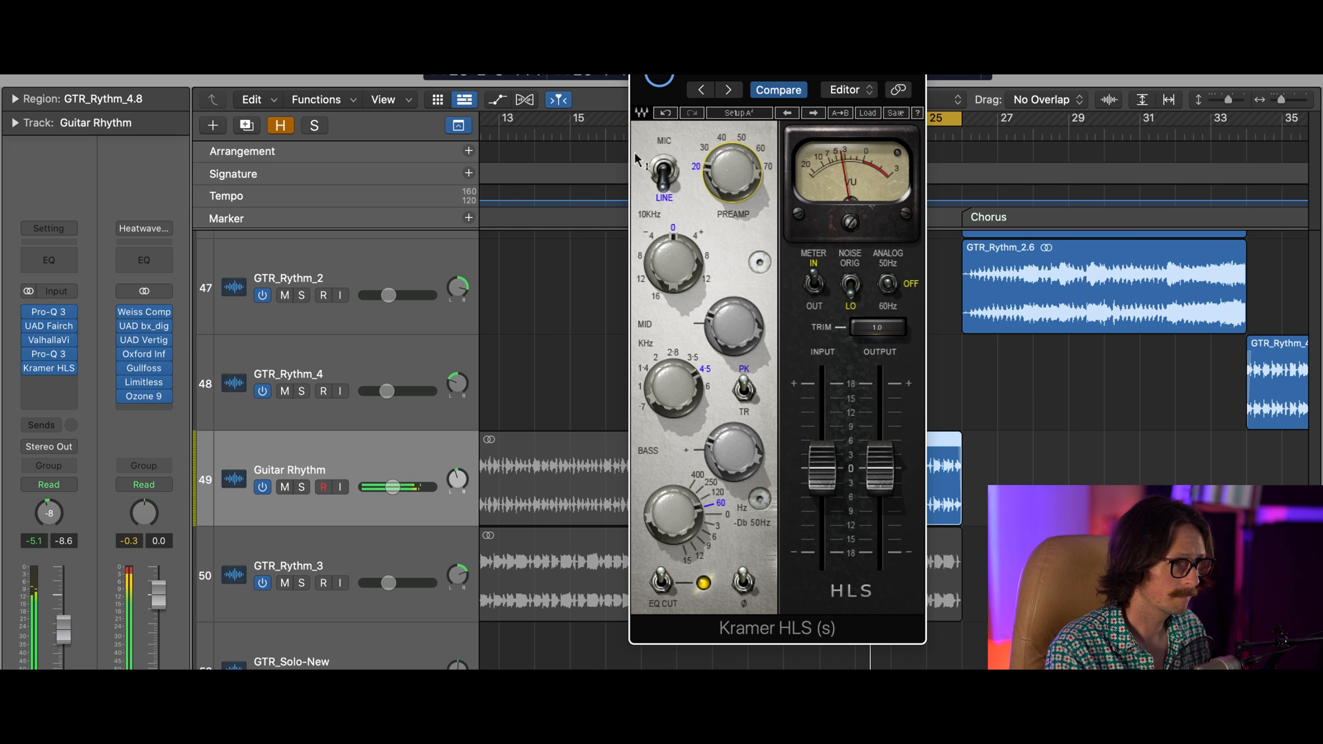
{"action": "left_click", "coordinate": [665, 174]}
{"action": "left_click_drag", "start_coordinate": [733, 181], "coordinate": [733, 175]}
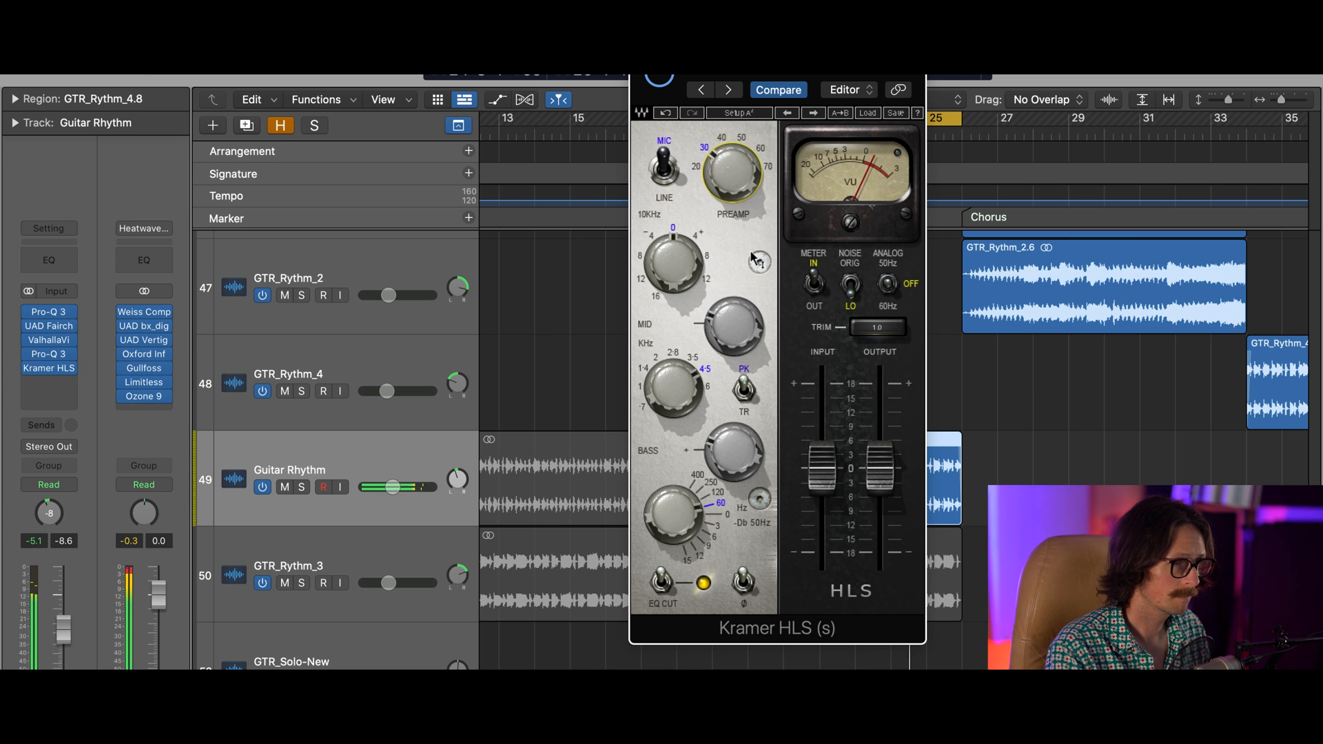
Step: Solo the Guitar Rhythm track, set the preamp to 70, and compare MIC and LINE, ending on LINE
{"action": "key", "text": "s"}
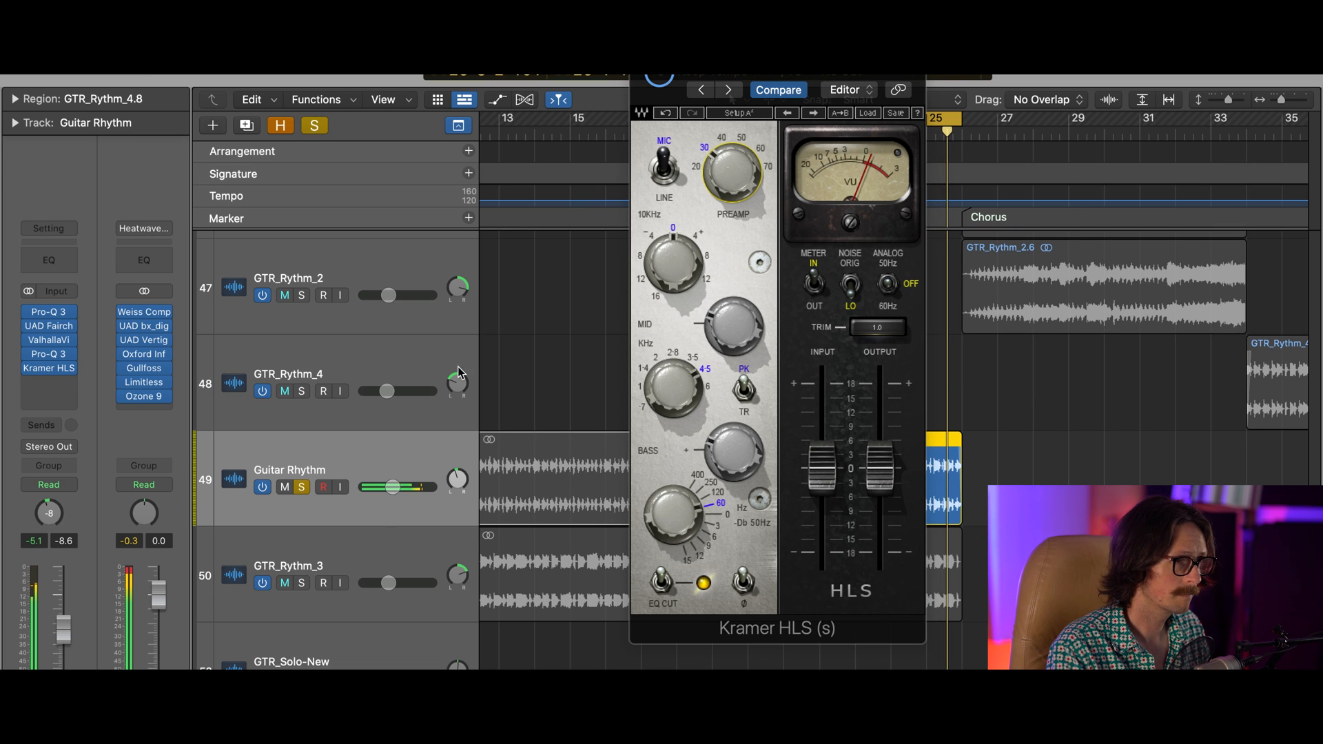
{"action": "left_click_drag", "start_coordinate": [735, 170], "coordinate": [748, 110]}
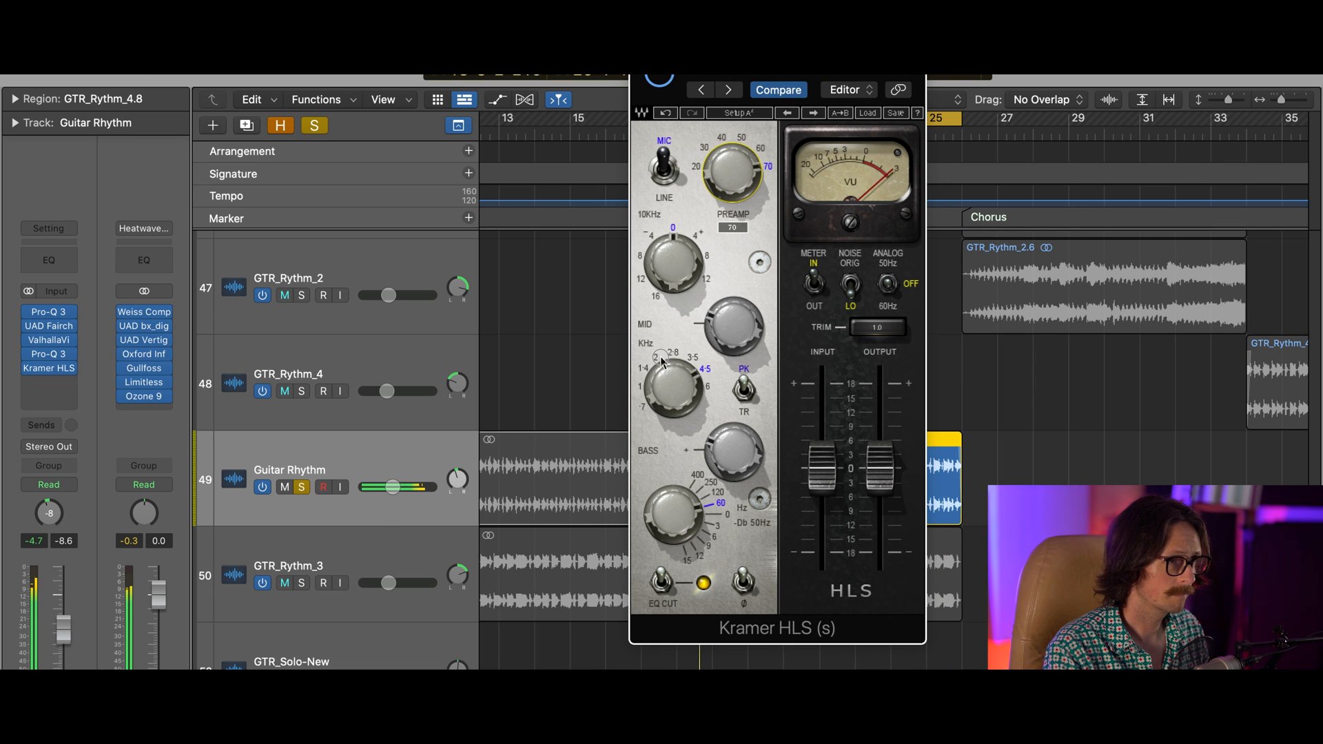
{"action": "left_click", "coordinate": [662, 172]}
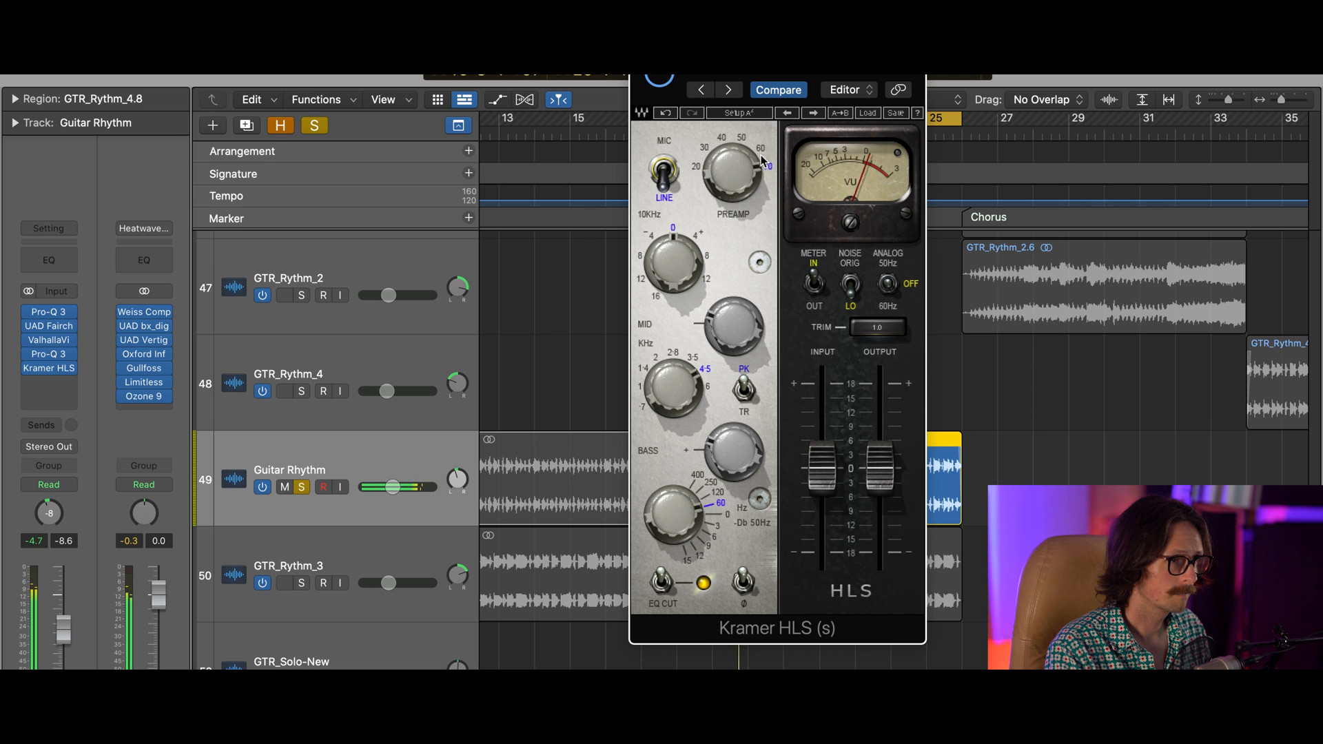
{"action": "left_click", "coordinate": [654, 170]}
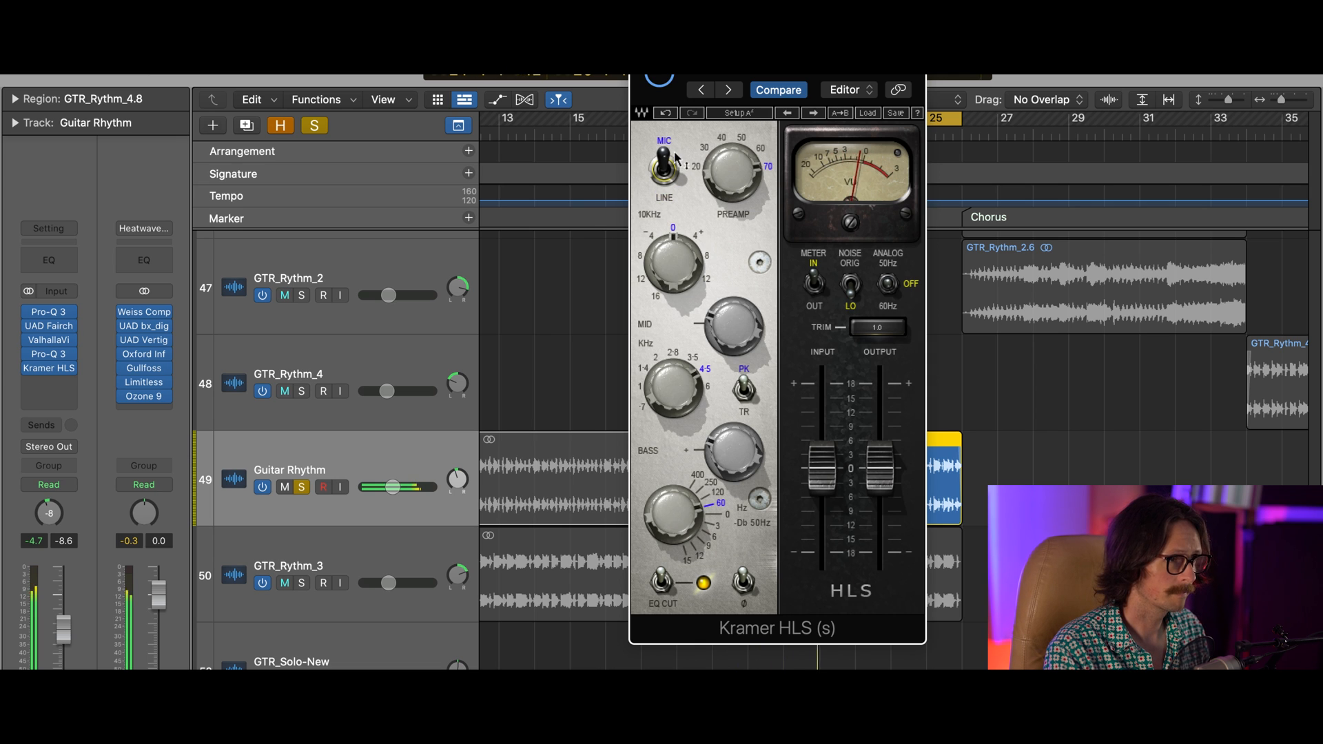
{"action": "left_click", "coordinate": [659, 169]}
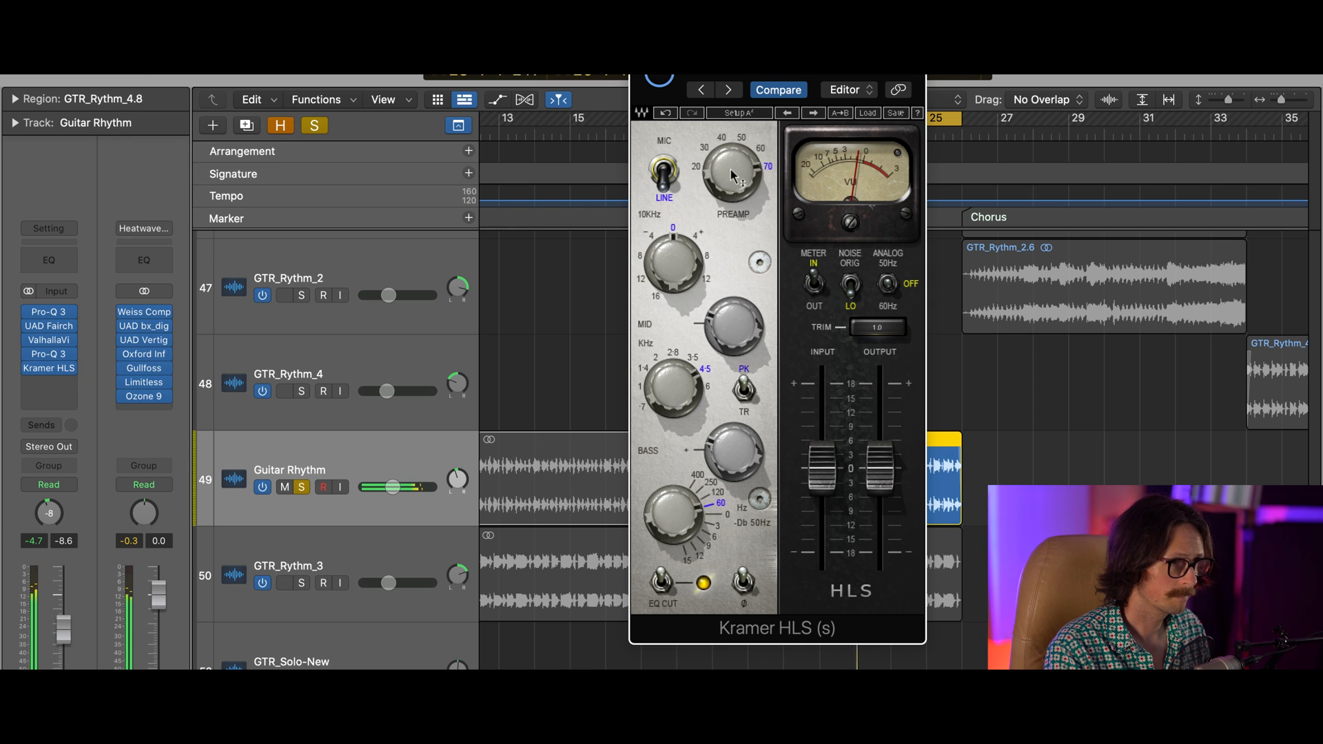
Step: Compare MIC and LINE with the preamp at 30, finishing on LINE with the preamp at 20
{"action": "left_click_drag", "start_coordinate": [732, 175], "coordinate": [728, 318]}
{"action": "left_click", "coordinate": [669, 171]}
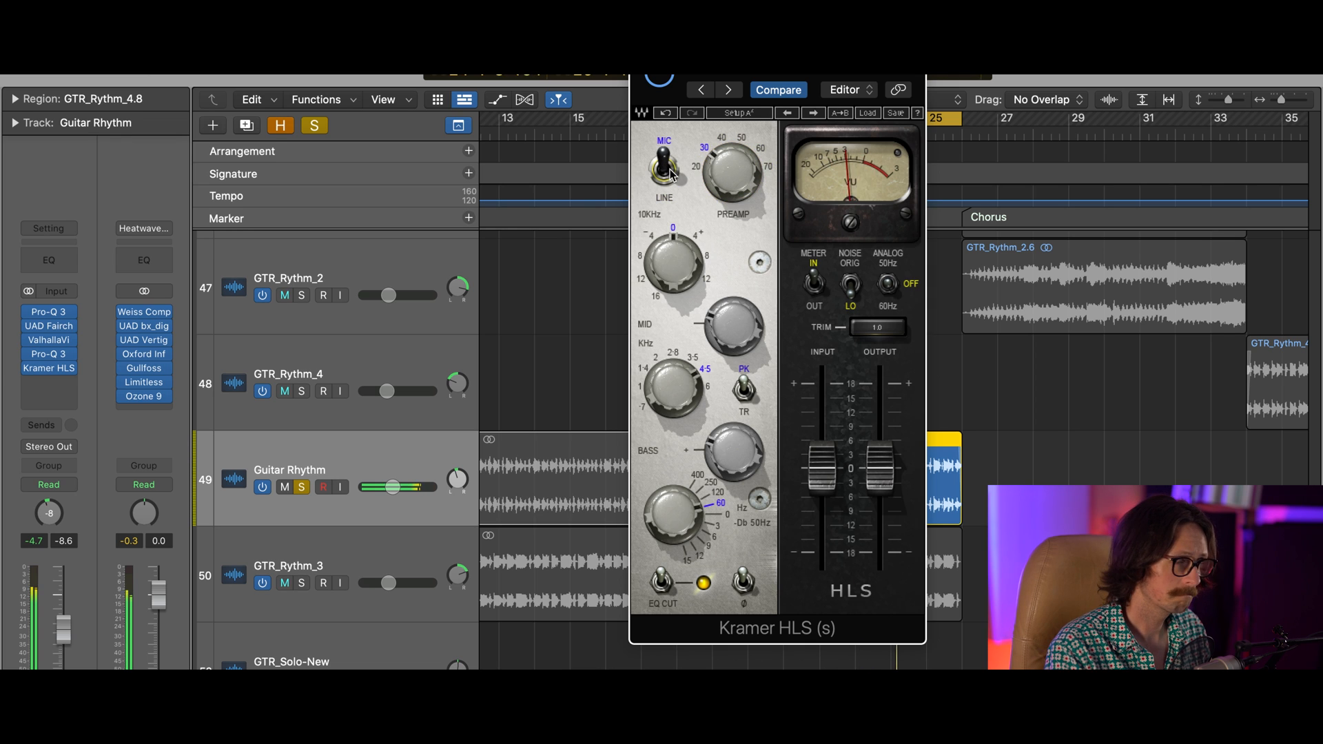
{"action": "left_click", "coordinate": [667, 170]}
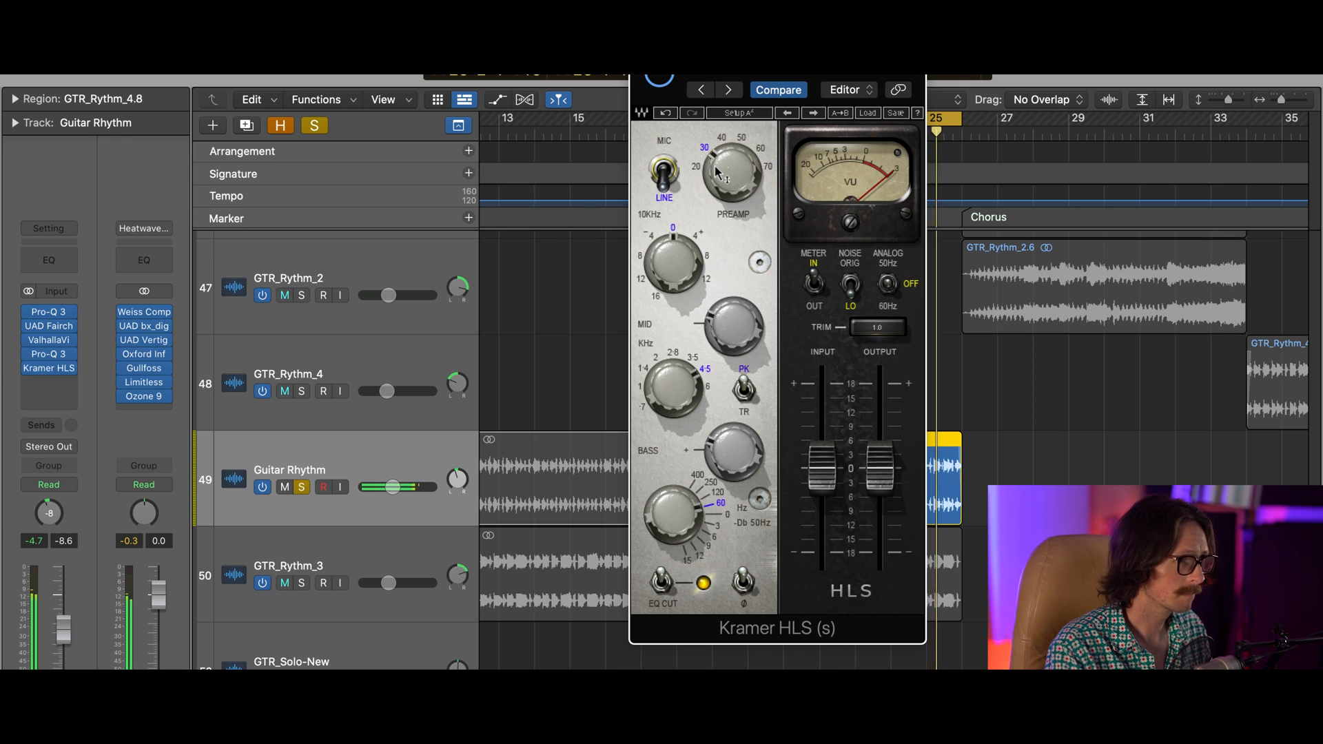
{"action": "left_click_drag", "start_coordinate": [725, 199], "coordinate": [720, 221]}
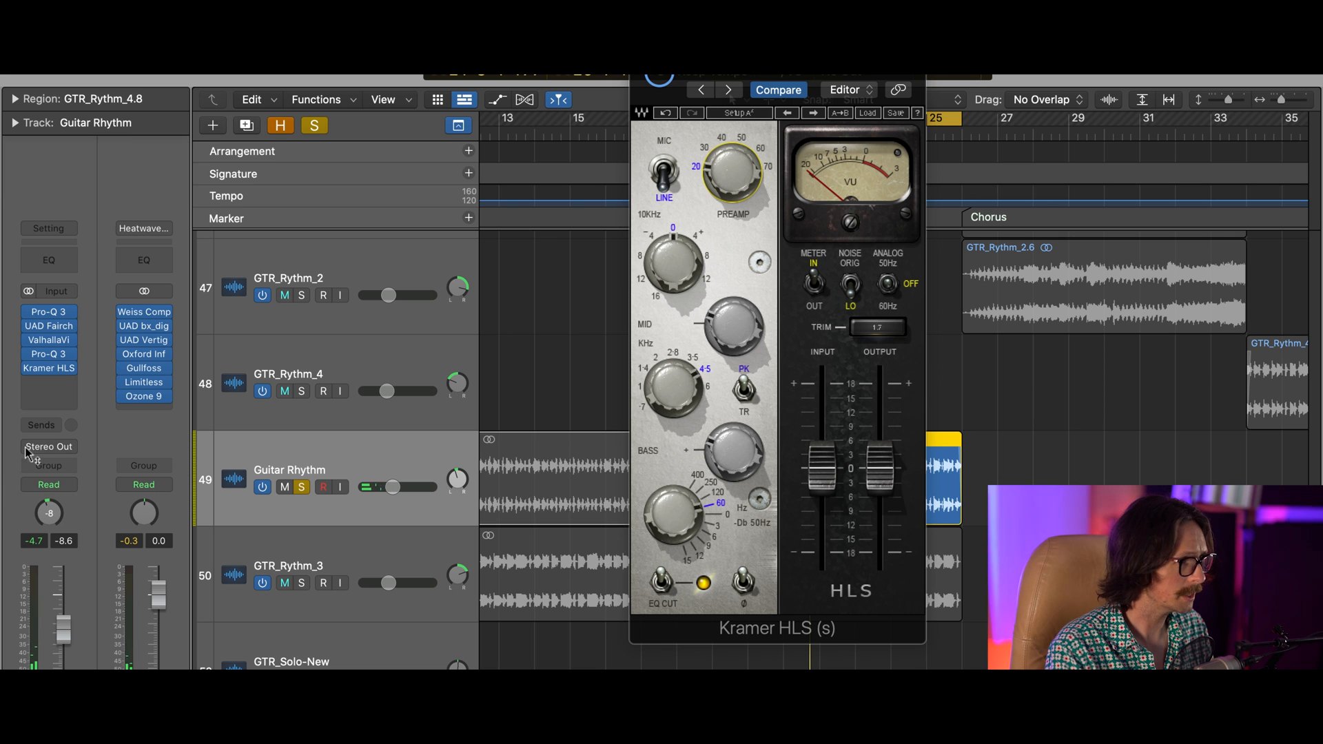
Step: Insert a stereo UAD Helios Type 69 after Kramer HLS on the Guitar Rhythm track and start its 14-day demo
{"action": "left_click", "coordinate": [57, 368]}
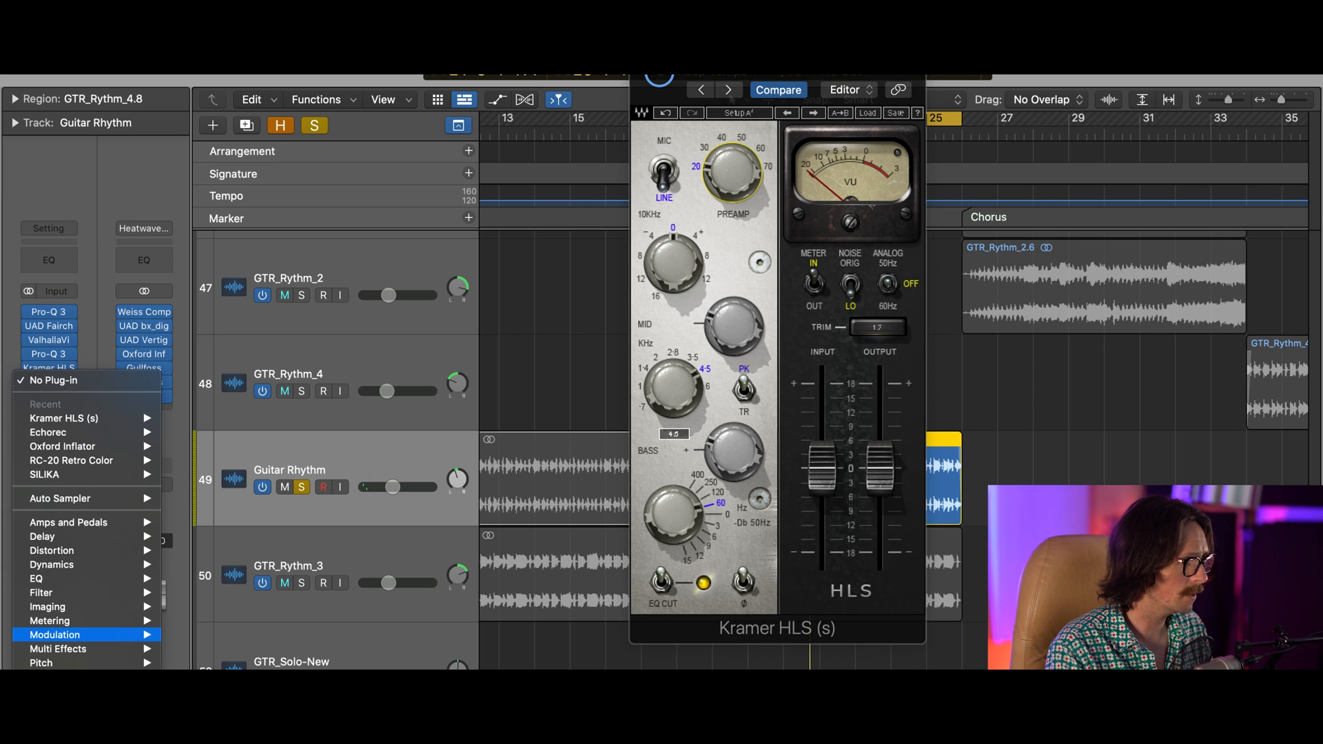
{"action": "mouse_move", "coordinate": [76, 729]}
{"action": "mouse_move", "coordinate": [259, 691]}
{"action": "scroll", "coordinate": [428, 285], "scroll_direction": "down", "scroll_amount": 2}
{"action": "scroll", "coordinate": [427, 284], "scroll_direction": "down", "scroll_amount": 10}
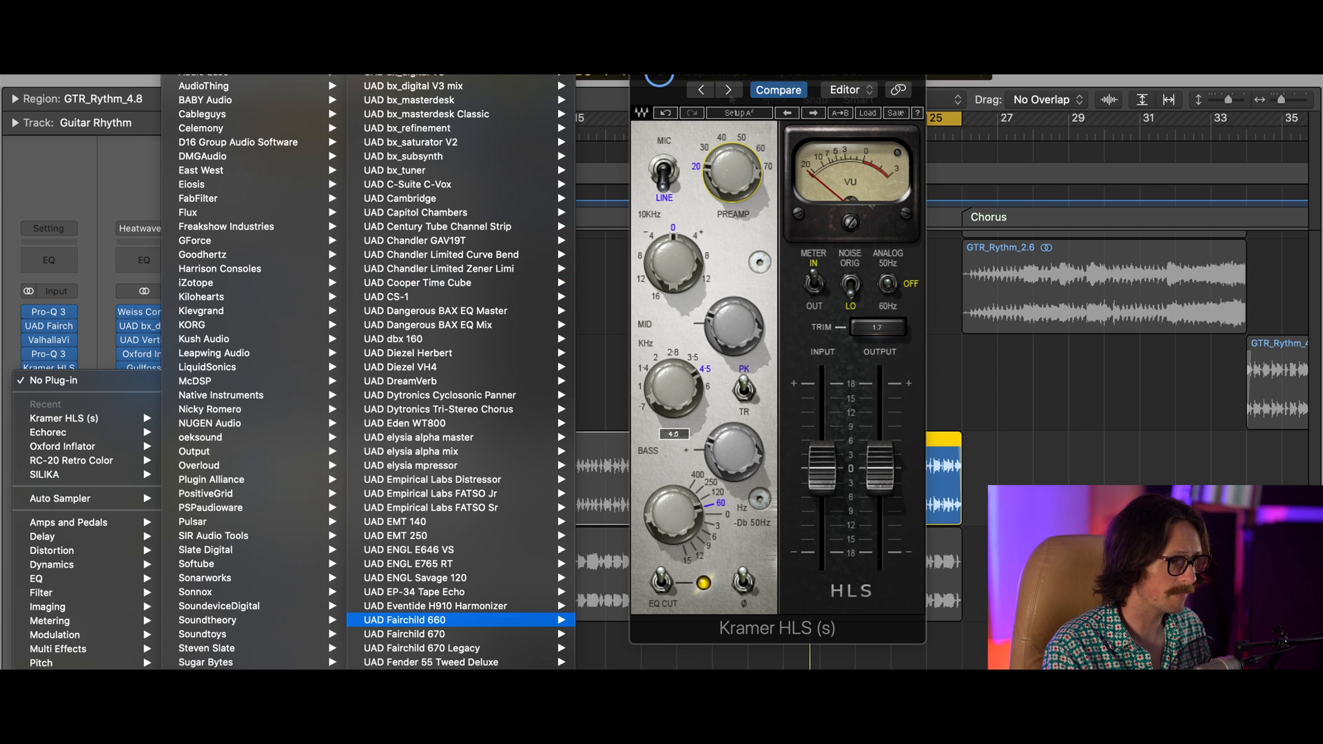
{"action": "scroll", "coordinate": [412, 513], "scroll_direction": "down", "scroll_amount": 8}
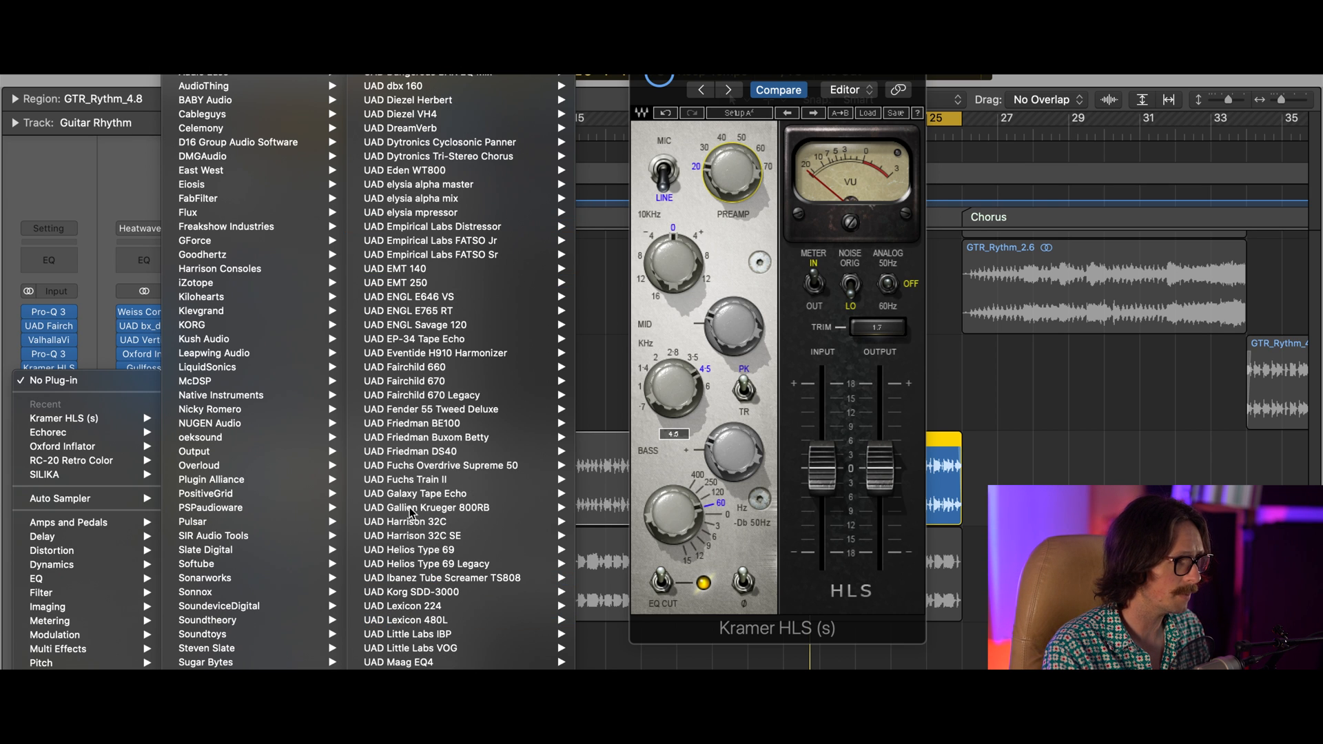
{"action": "mouse_move", "coordinate": [453, 562]}
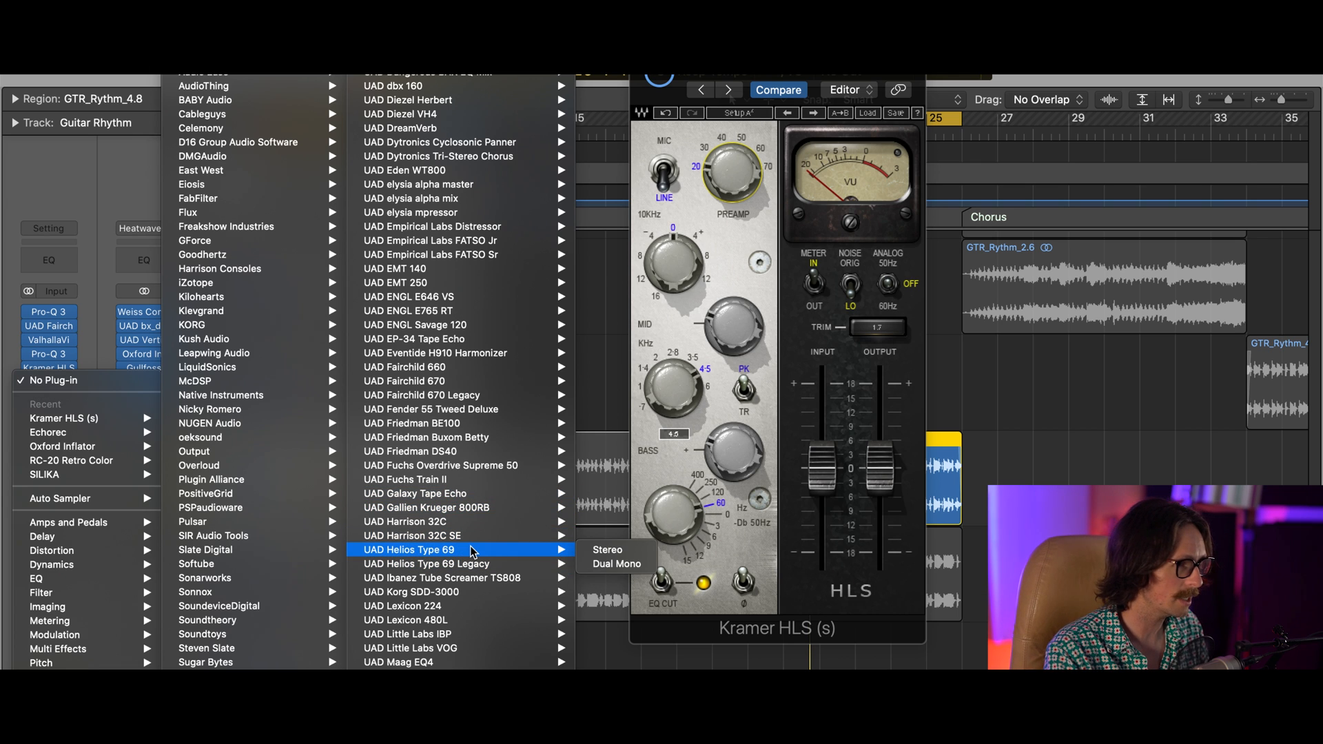
{"action": "left_click", "coordinate": [609, 553]}
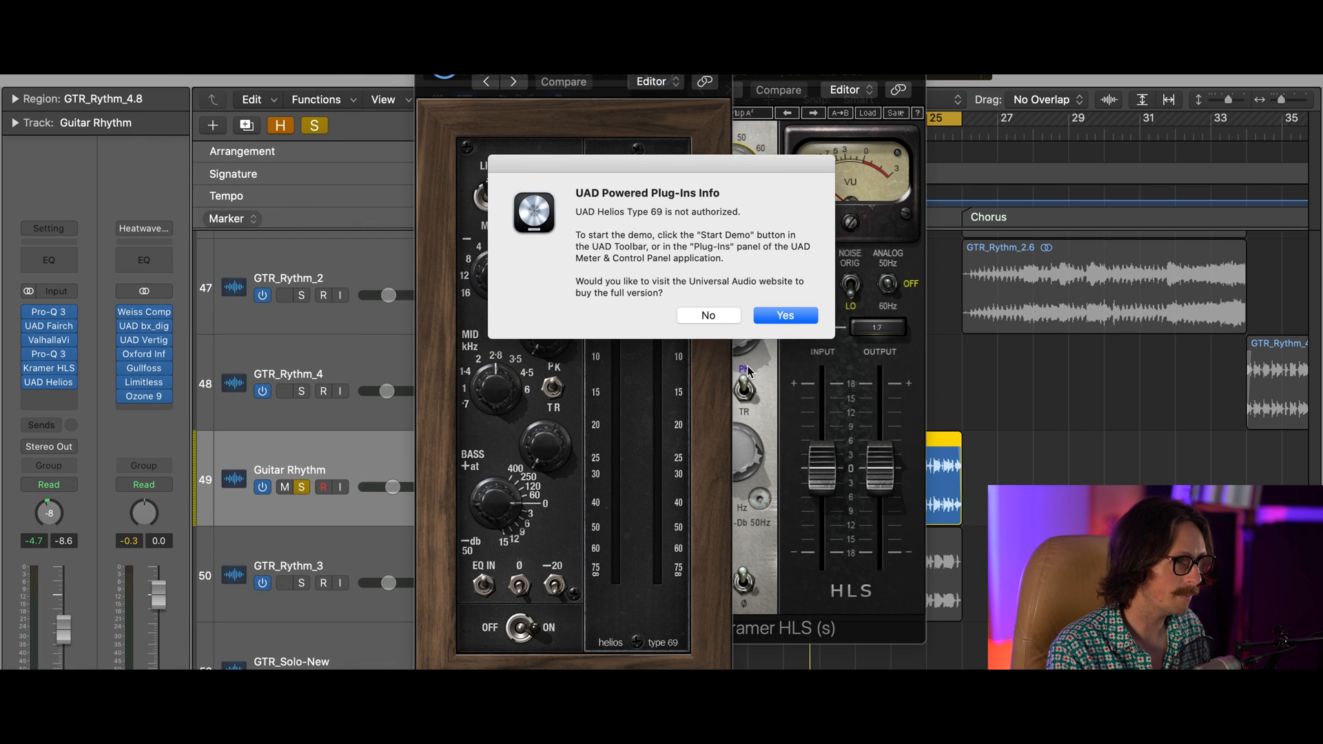
{"action": "left_click", "coordinate": [710, 317]}
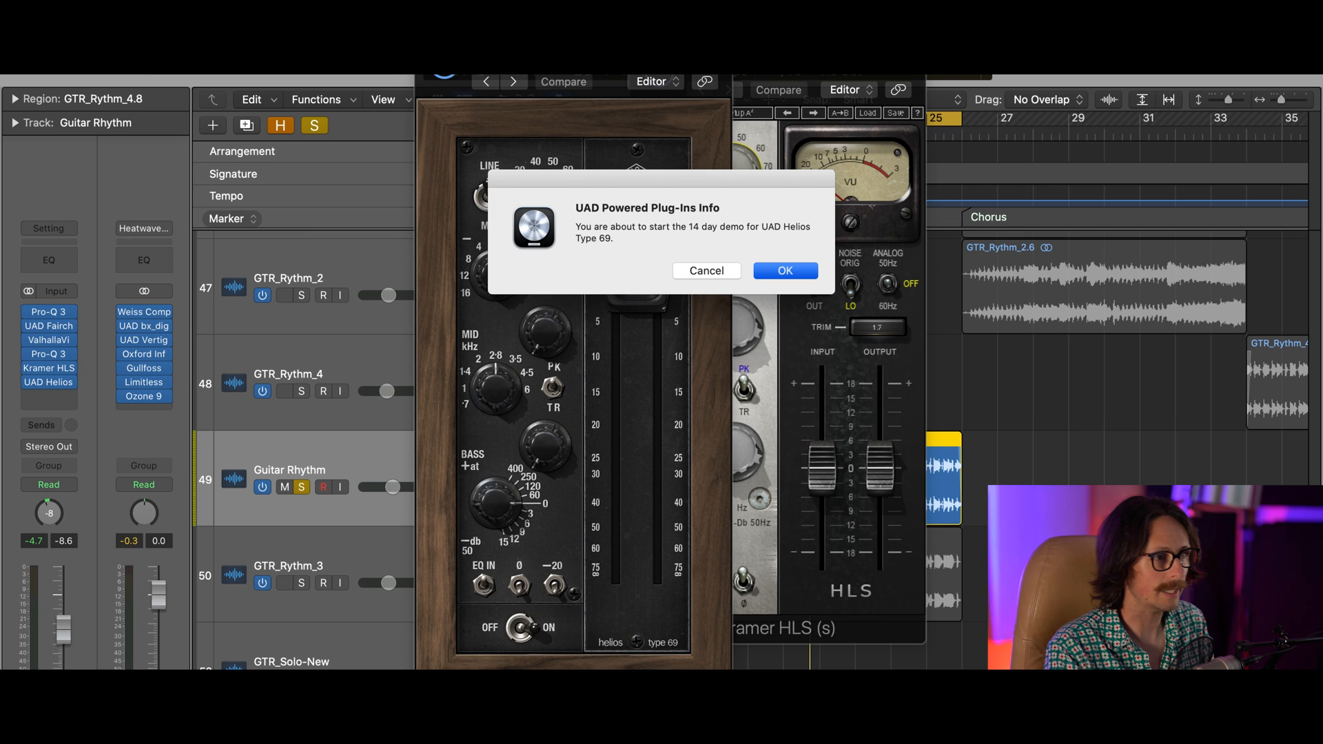
{"action": "left_click", "coordinate": [786, 265]}
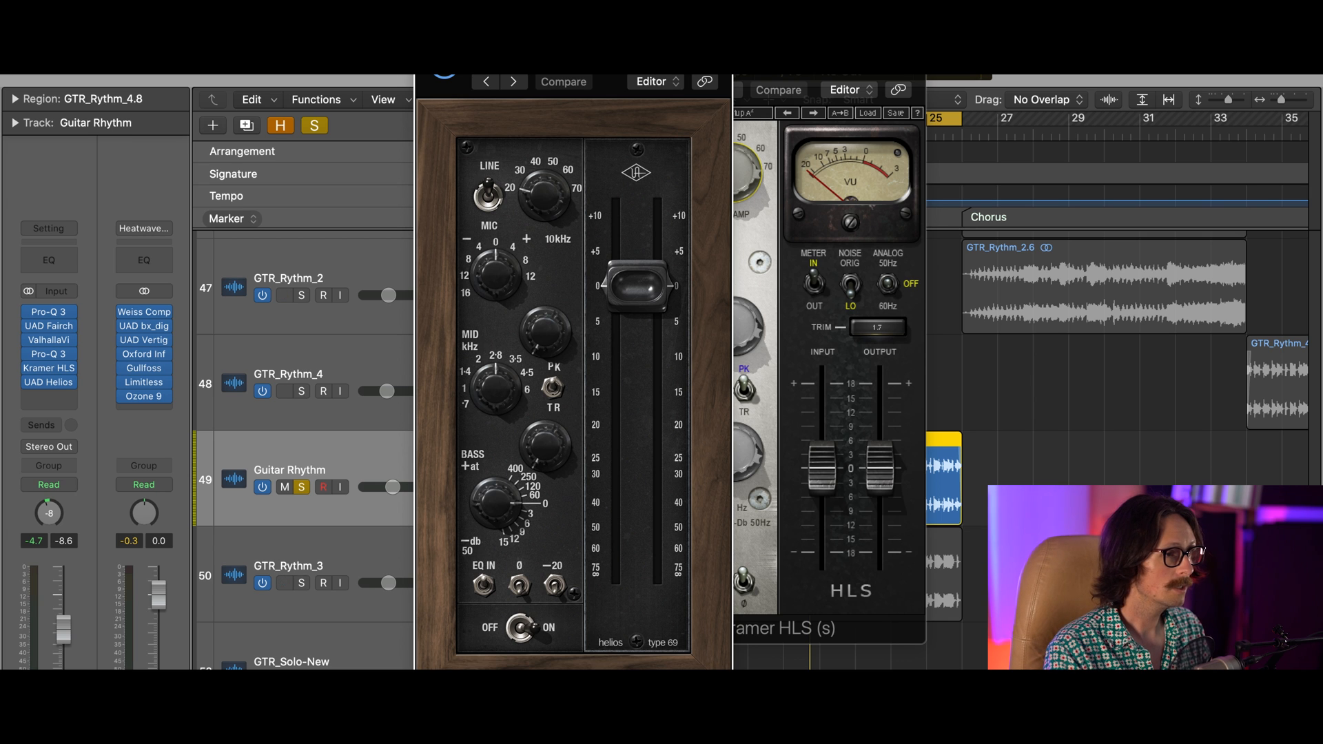
Step: Arrange the Kramer HLS and Helios Type 69 plug-in windows side by side
{"action": "left_click_drag", "start_coordinate": [520, 36], "coordinate": [924, 86]}
{"action": "left_click_drag", "start_coordinate": [724, 41], "coordinate": [450, 54]}
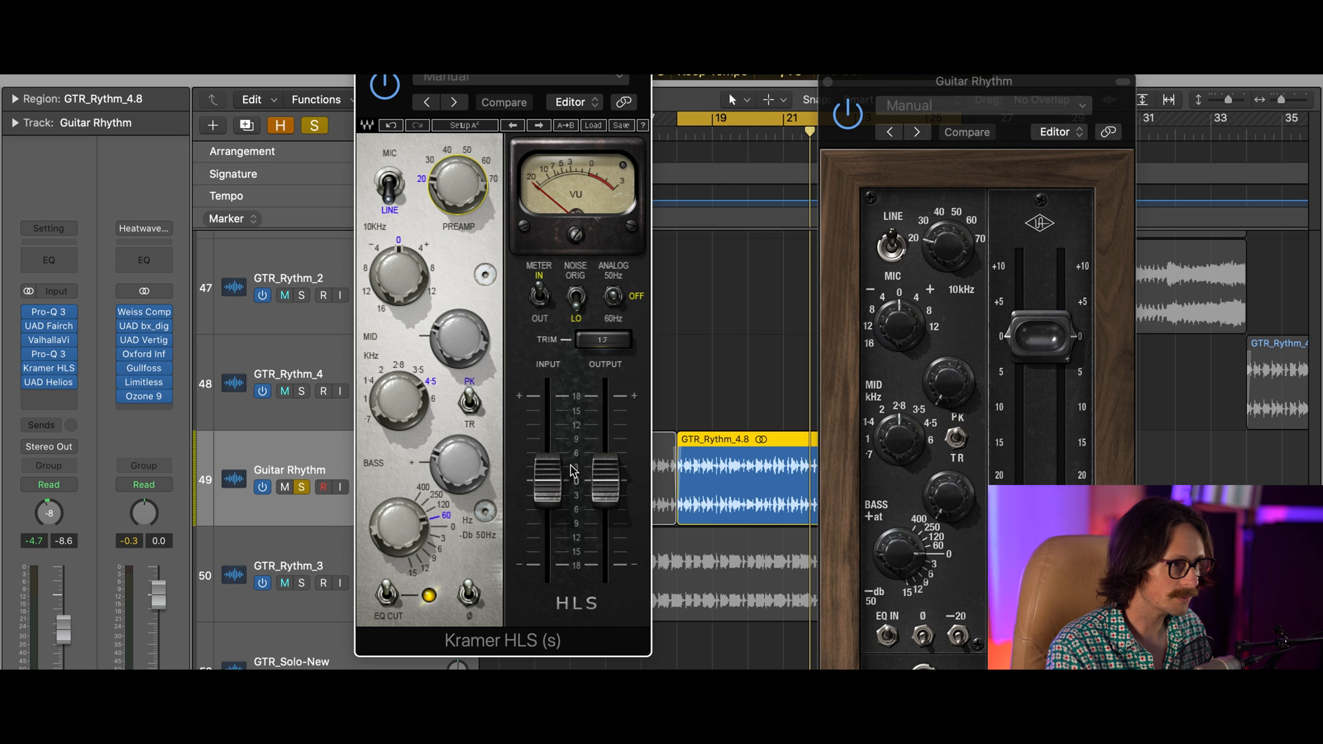
{"action": "left_click_drag", "start_coordinate": [1039, 104], "coordinate": [880, 50]}
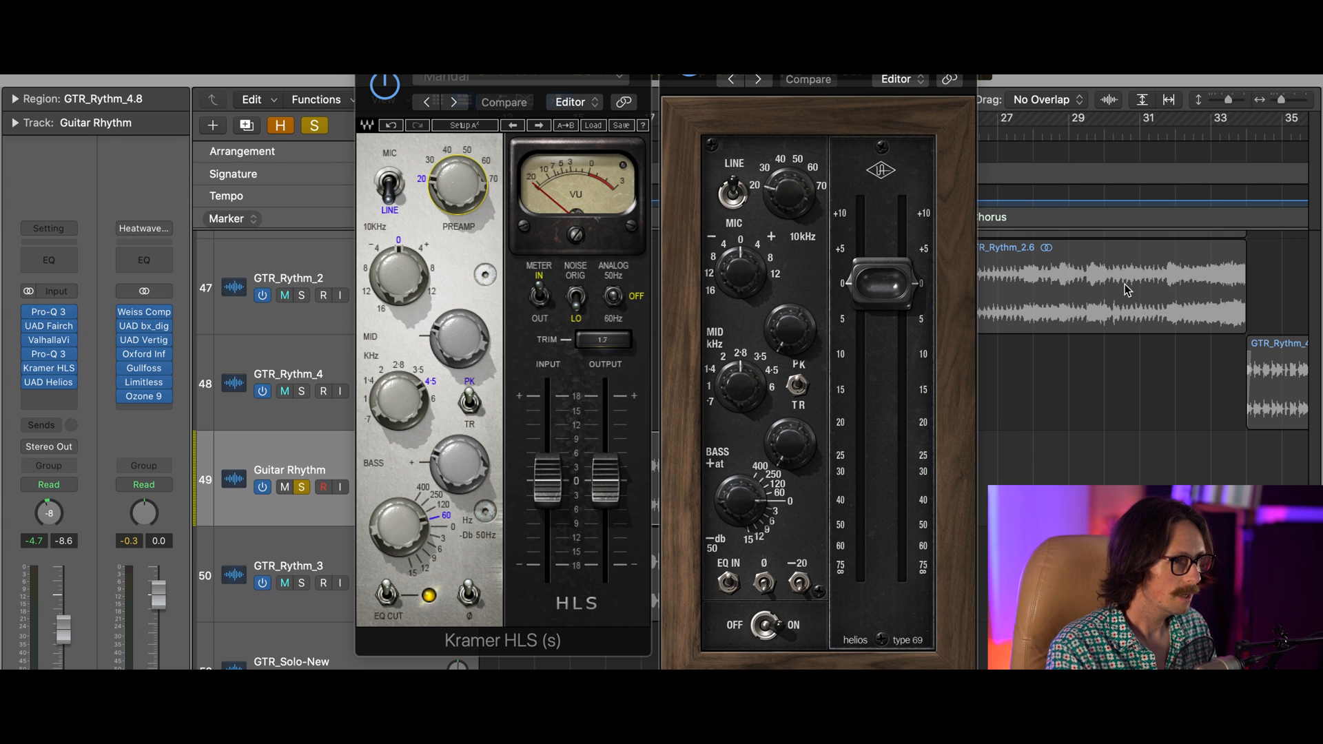
{"action": "left_click_drag", "start_coordinate": [820, 34], "coordinate": [842, 35]}
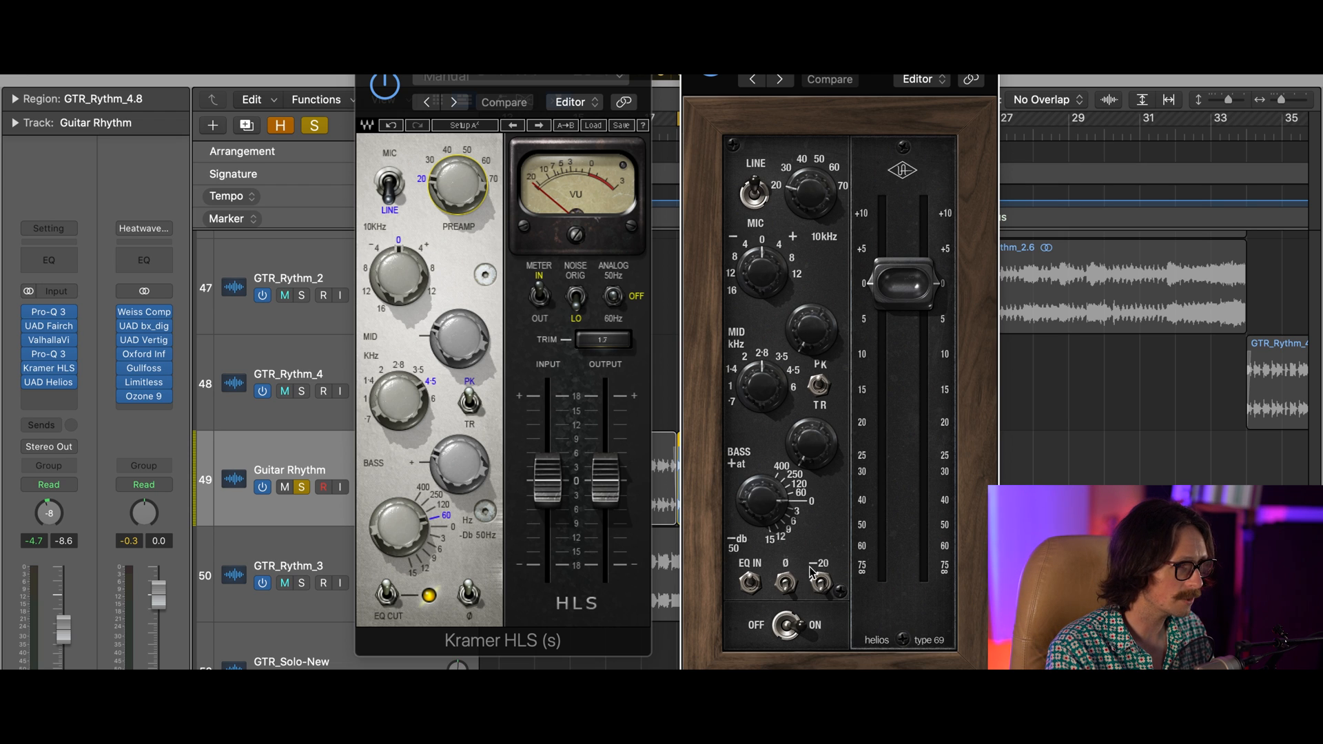
Step: Engage the EQ on the Helios Type 69 and toggle the Kramer HLS EQ off and back on
{"action": "left_click", "coordinate": [750, 584]}
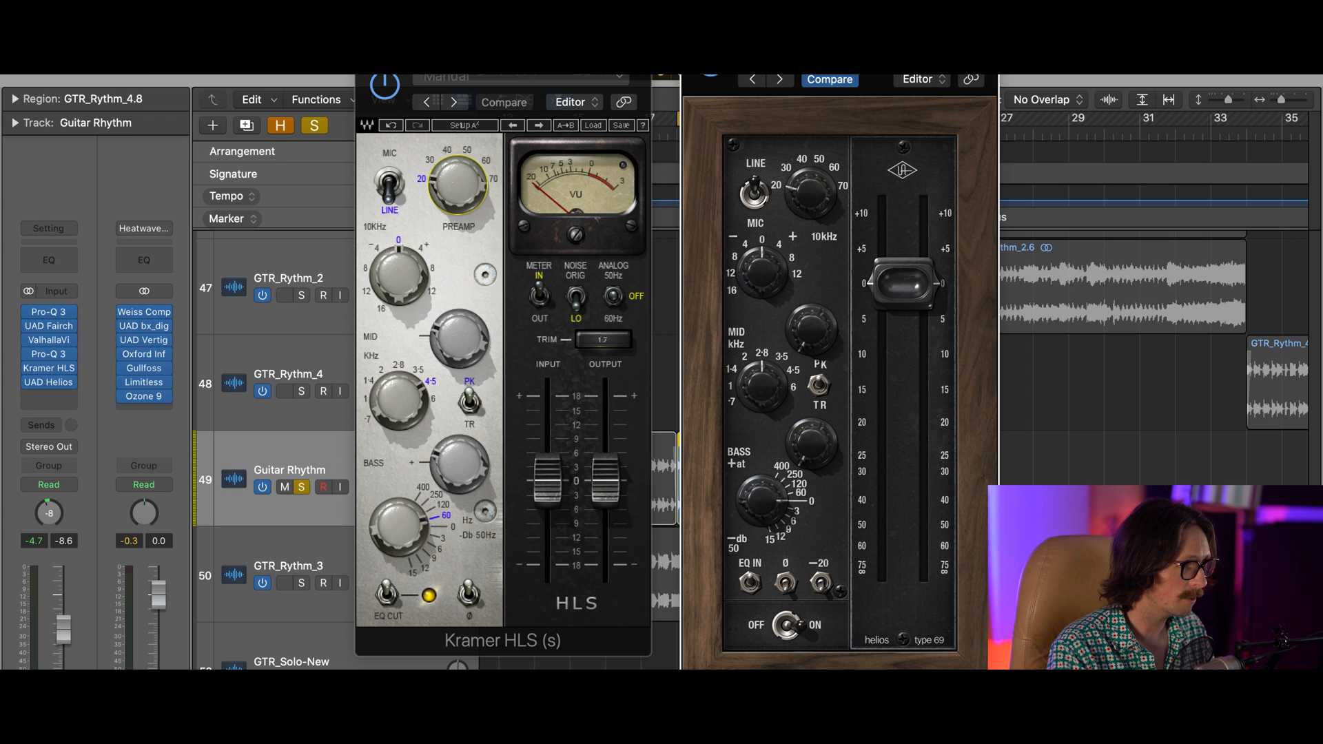
{"action": "left_click", "coordinate": [384, 594]}
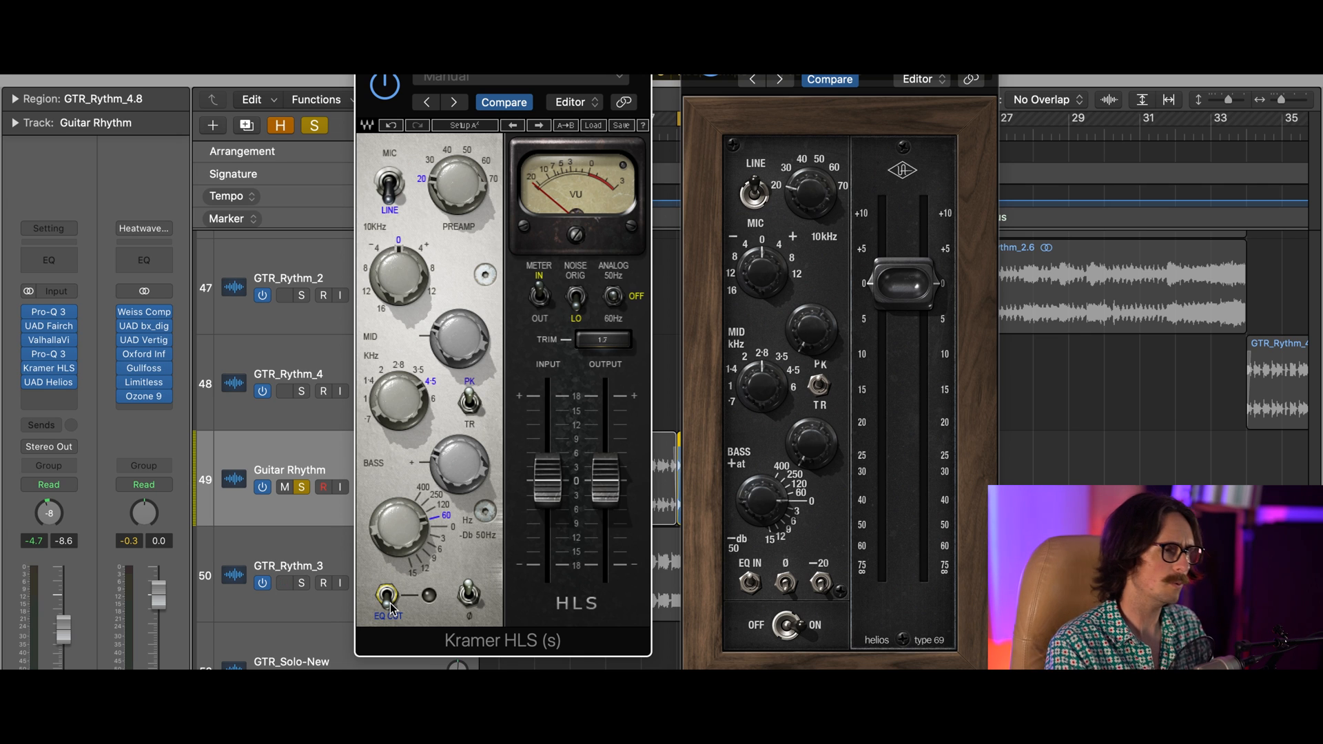
{"action": "left_click", "coordinate": [390, 603]}
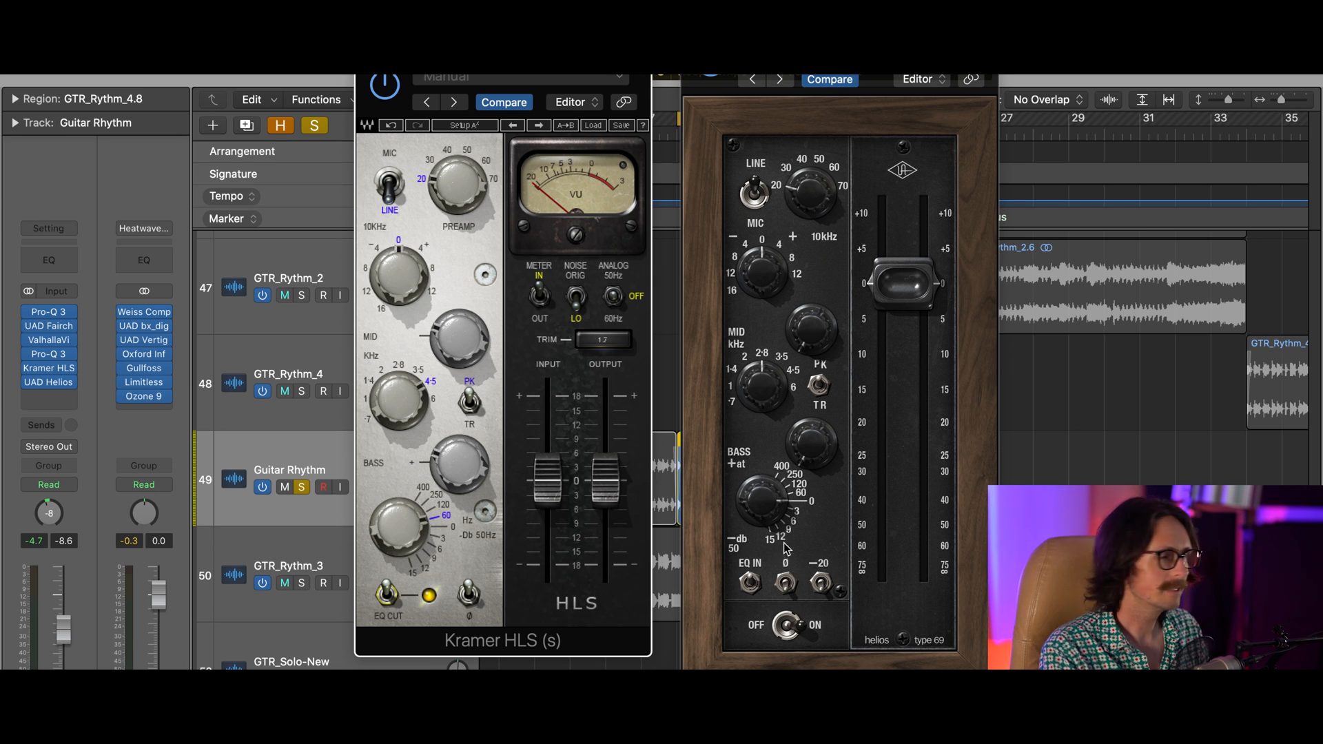
Step: Set the Kramer HLS mid gain to 1.5 and adjust the Helios Type 69 mid gain to match
{"action": "left_click", "coordinate": [811, 452]}
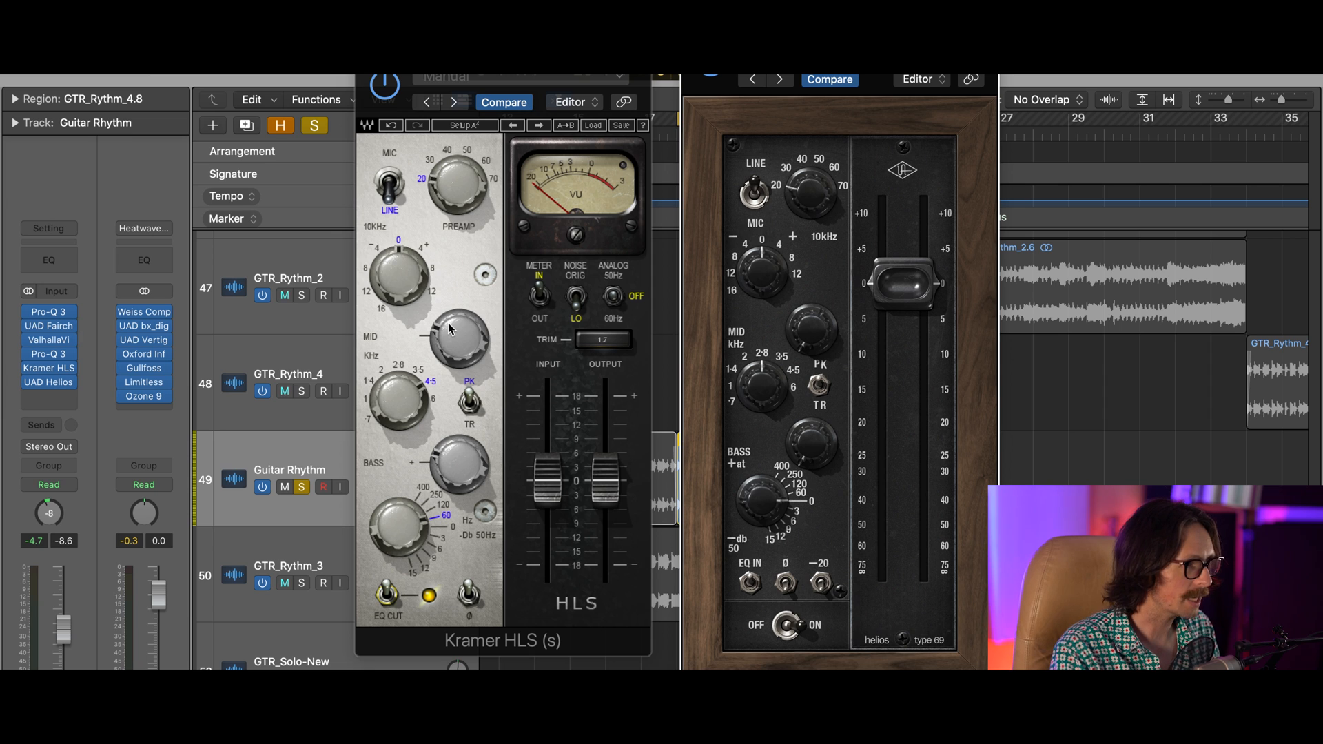
{"action": "left_click_drag", "start_coordinate": [445, 341], "coordinate": [420, 440]}
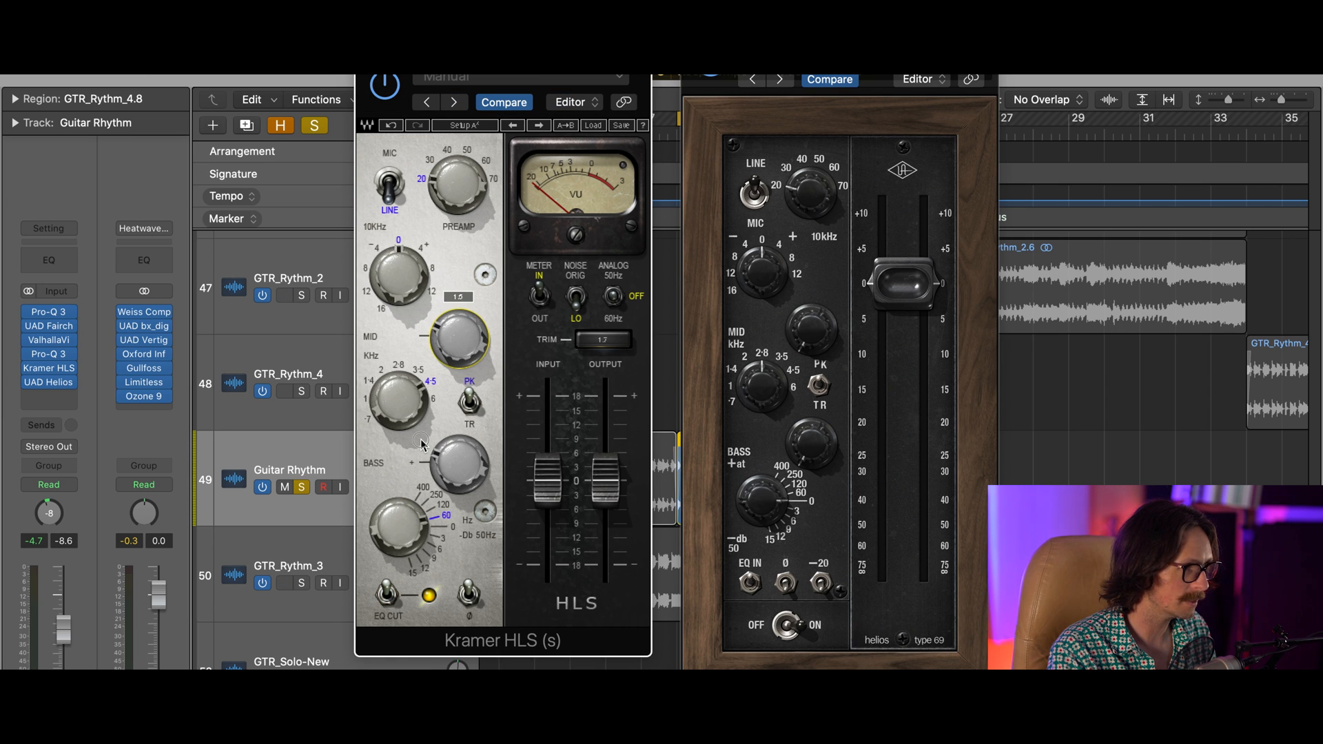
{"action": "left_click_drag", "start_coordinate": [825, 327], "coordinate": [809, 305]}
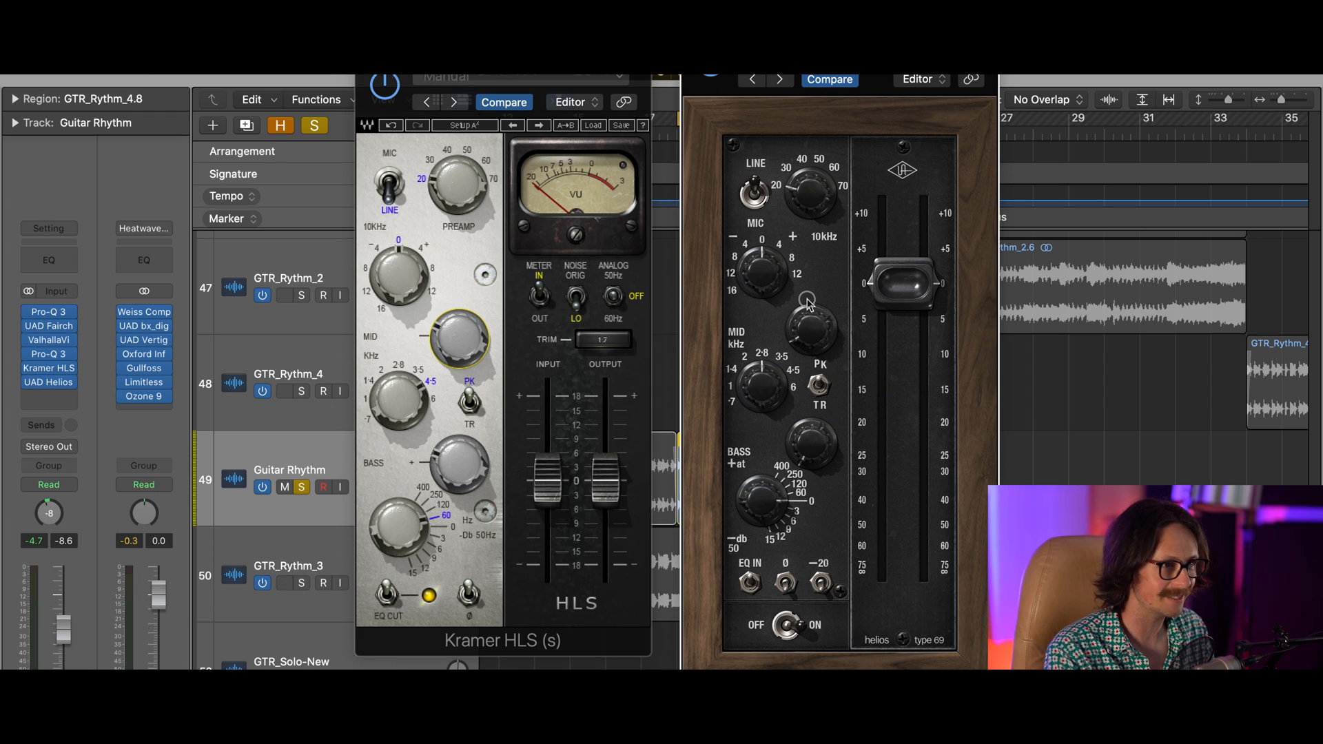
{"action": "left_click_drag", "start_coordinate": [808, 303], "coordinate": [815, 327]}
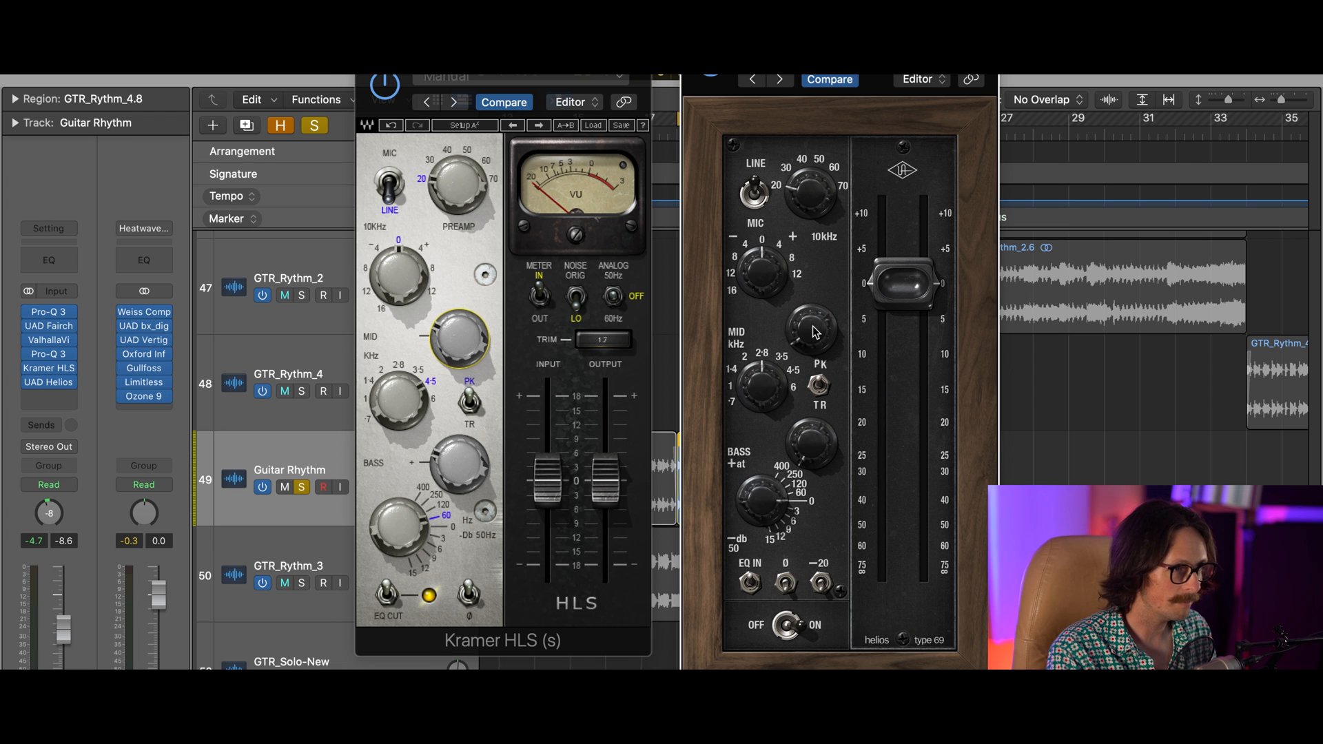
{"action": "mouse_move", "coordinate": [813, 326]}
{"action": "left_mouse_down"}
{"action": "mouse_move", "coordinate": [810, 311]}
{"action": "mouse_move", "coordinate": [799, 357]}
{"action": "mouse_move", "coordinate": [805, 327]}
{"action": "left_mouse_up"}
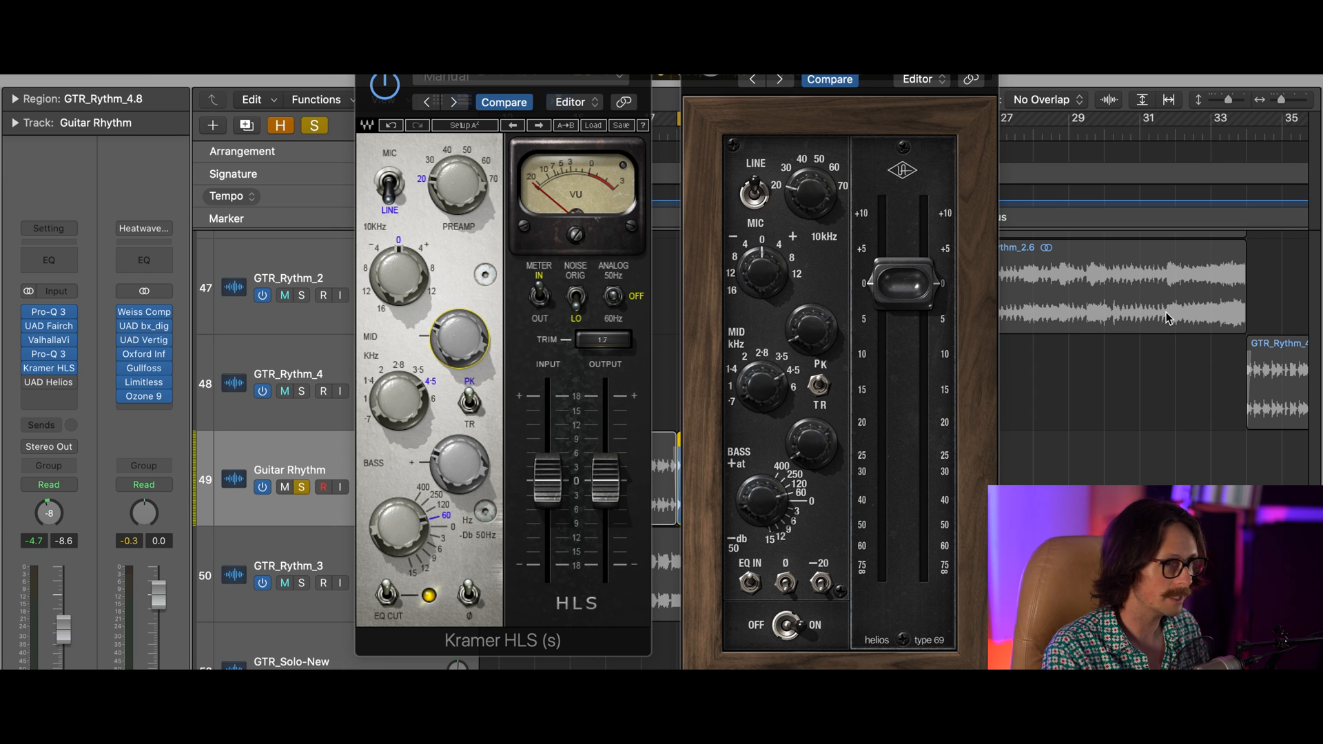
Step: Play the soloed Guitar Rhythm track and compare Kramer HLS with UAD Helios by swapping which one is bypassed
{"action": "key", "text": "space"}
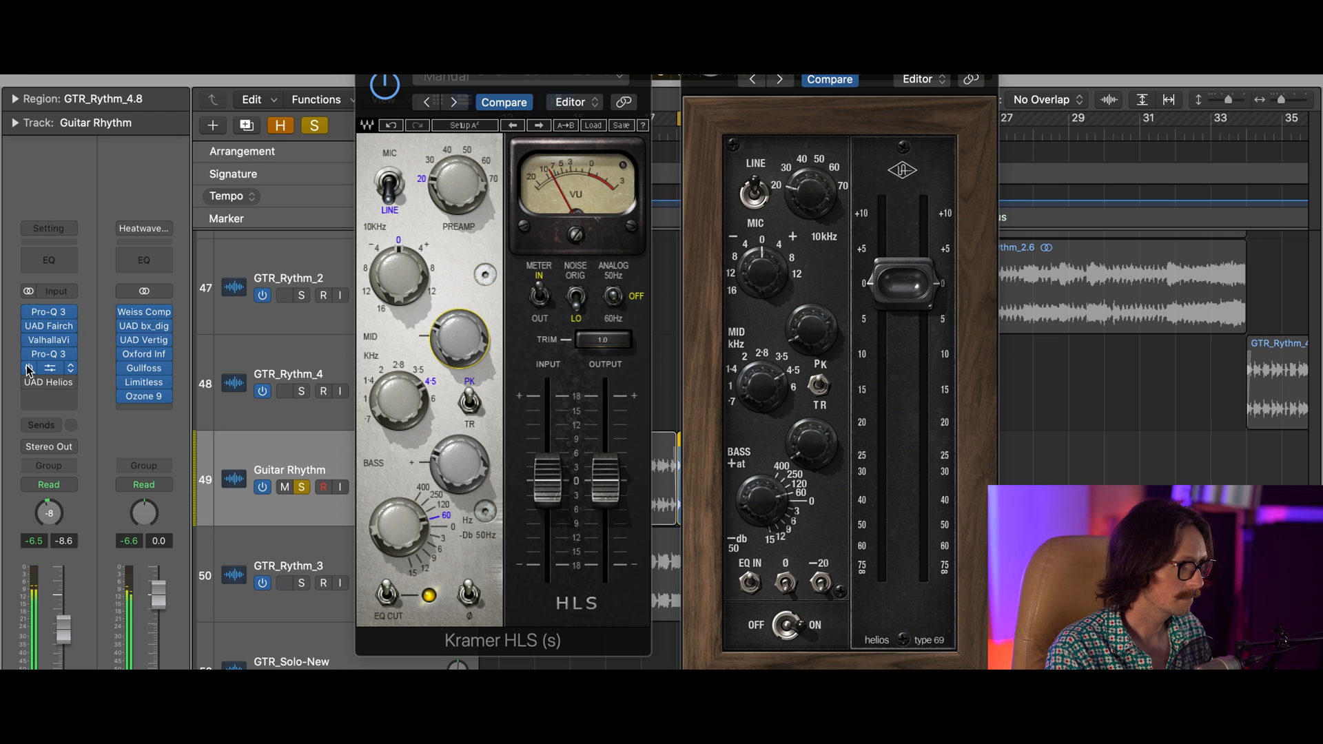
{"action": "left_click_drag", "start_coordinate": [28, 369], "coordinate": [29, 382]}
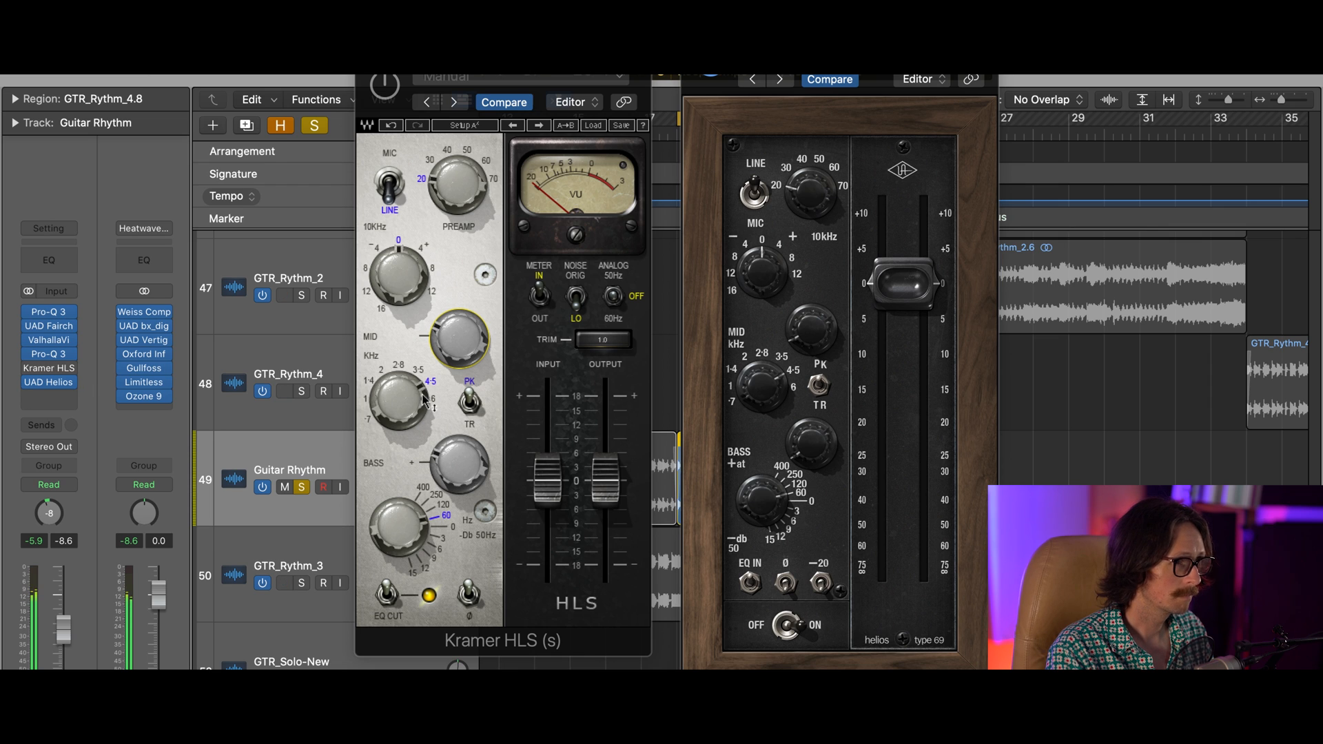
{"action": "left_click_drag", "start_coordinate": [28, 370], "coordinate": [28, 382]}
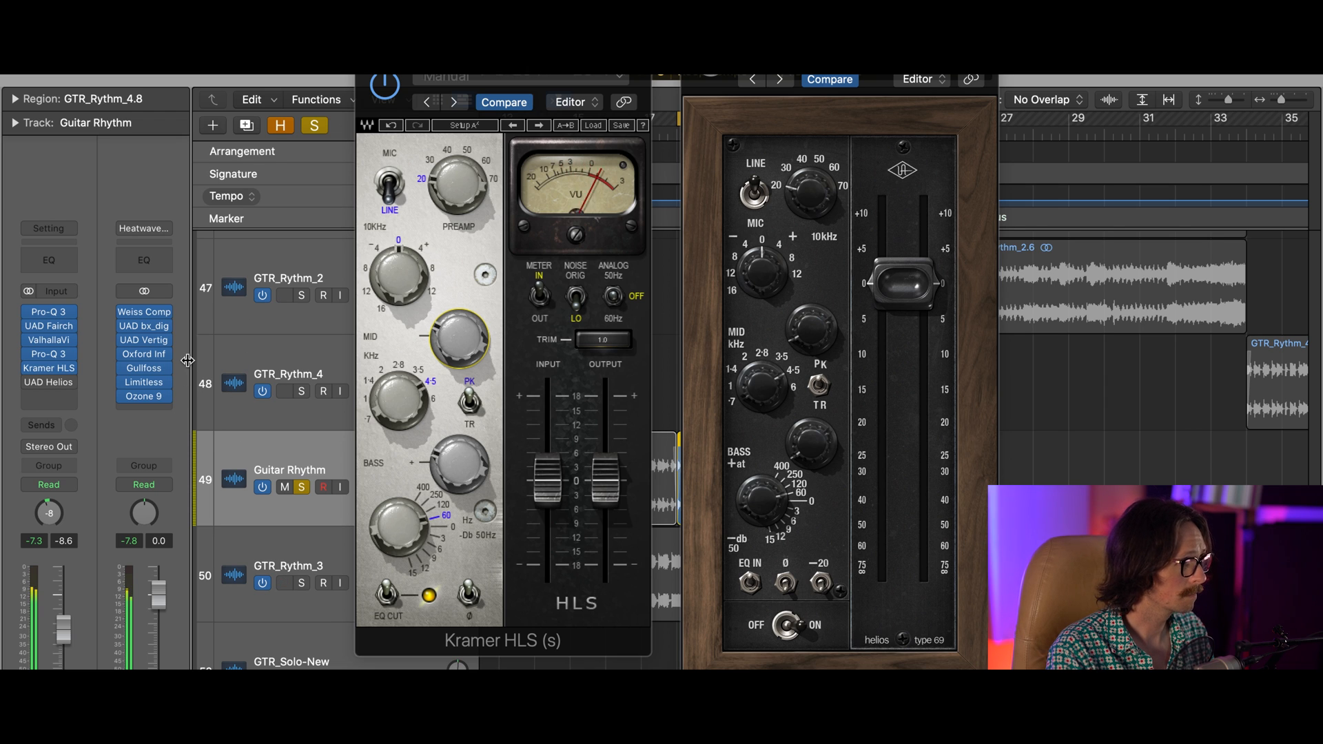
Step: Bypass Kramer HLS, enable UAD Helios, and fine-tune the Helios mid gain during playback
{"action": "mouse_move", "coordinate": [30, 367]}
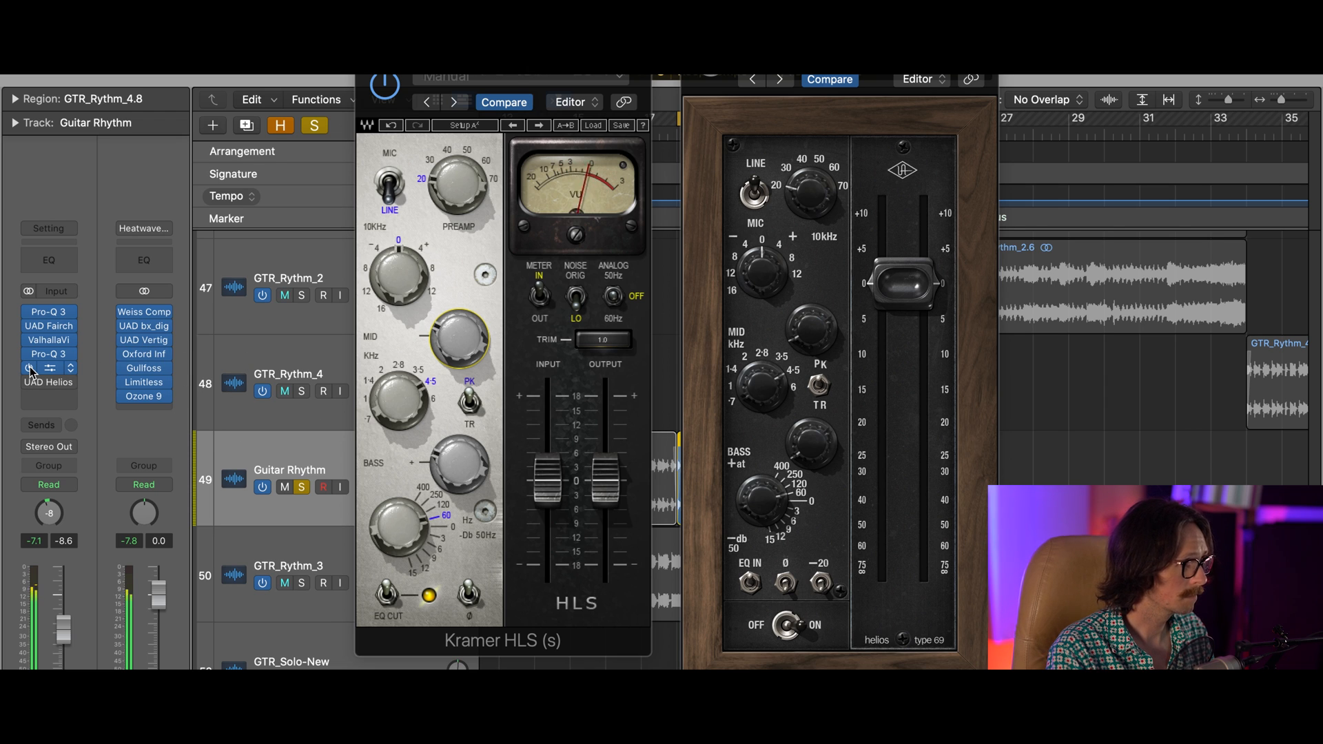
{"action": "left_click", "coordinate": [31, 367]}
{"action": "left_click", "coordinate": [30, 382]}
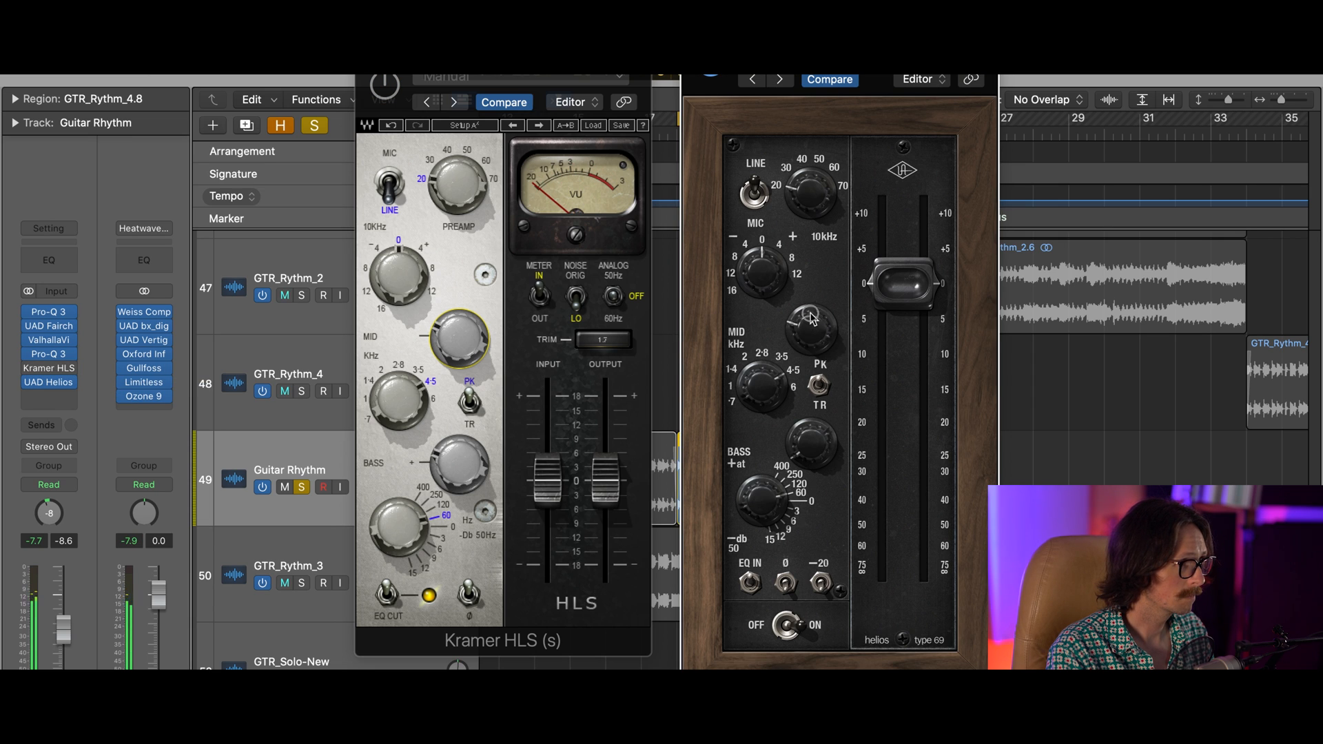
{"action": "mouse_move", "coordinate": [814, 312]}
{"action": "left_mouse_down"}
{"action": "mouse_move", "coordinate": [819, 274]}
{"action": "mouse_move", "coordinate": [812, 314]}
{"action": "left_mouse_up"}
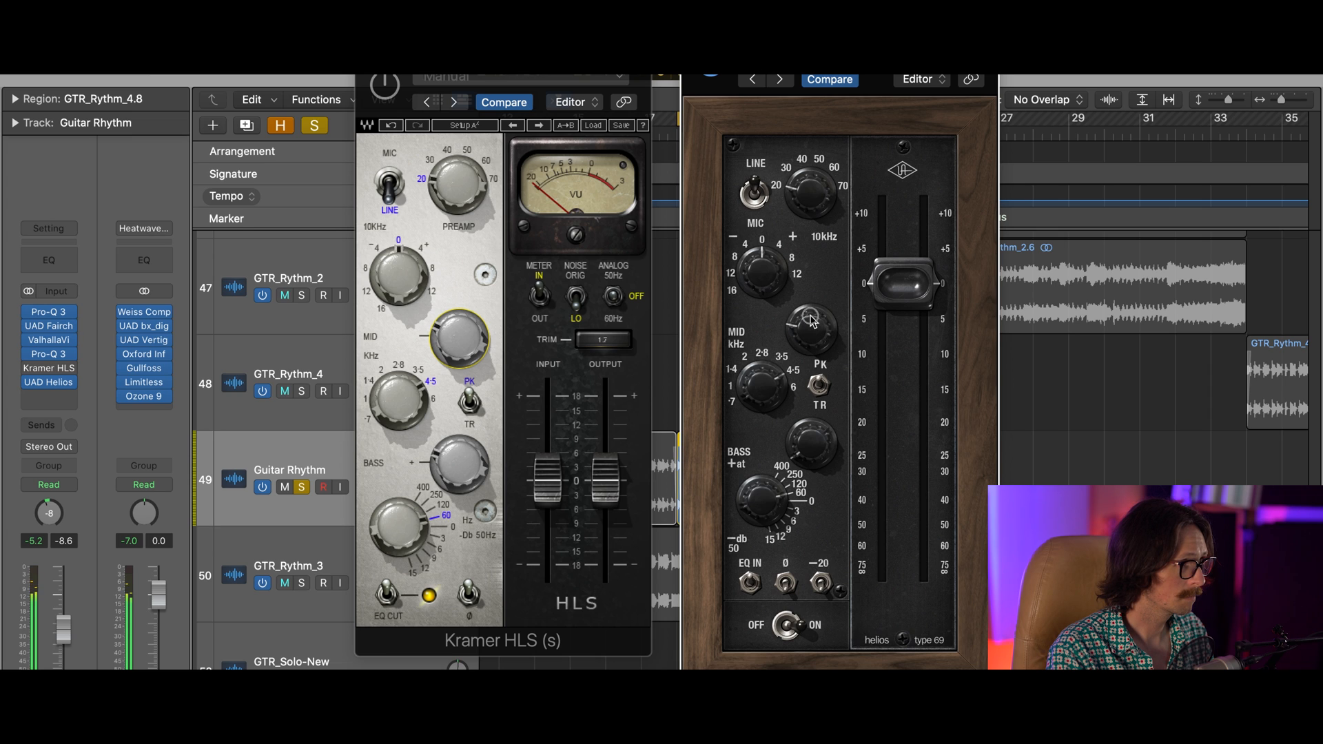
{"action": "mouse_move", "coordinate": [32, 371]}
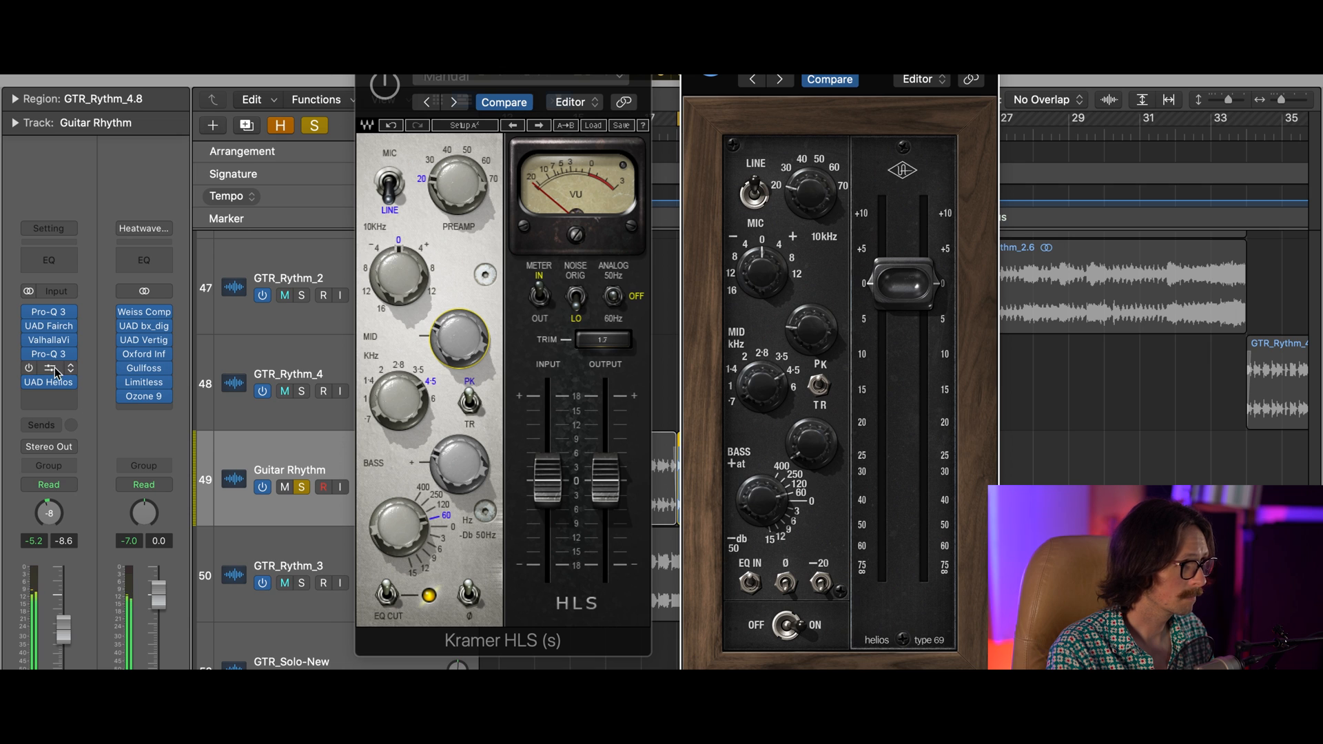